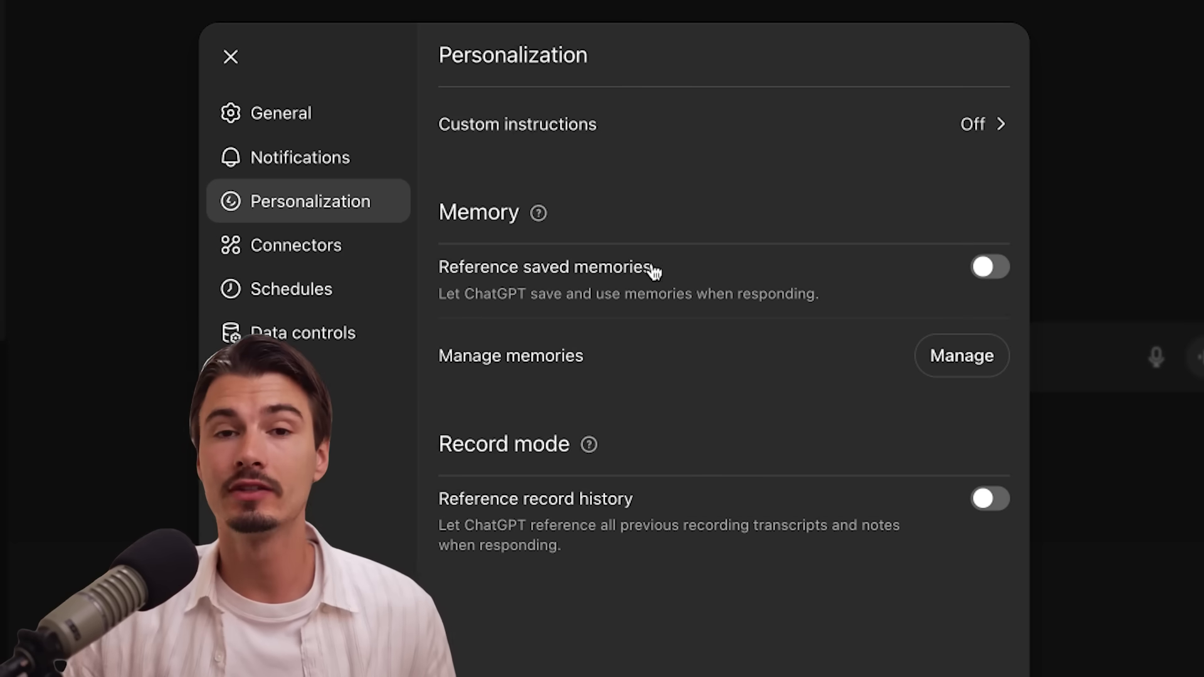
pyautogui.click(647, 268)
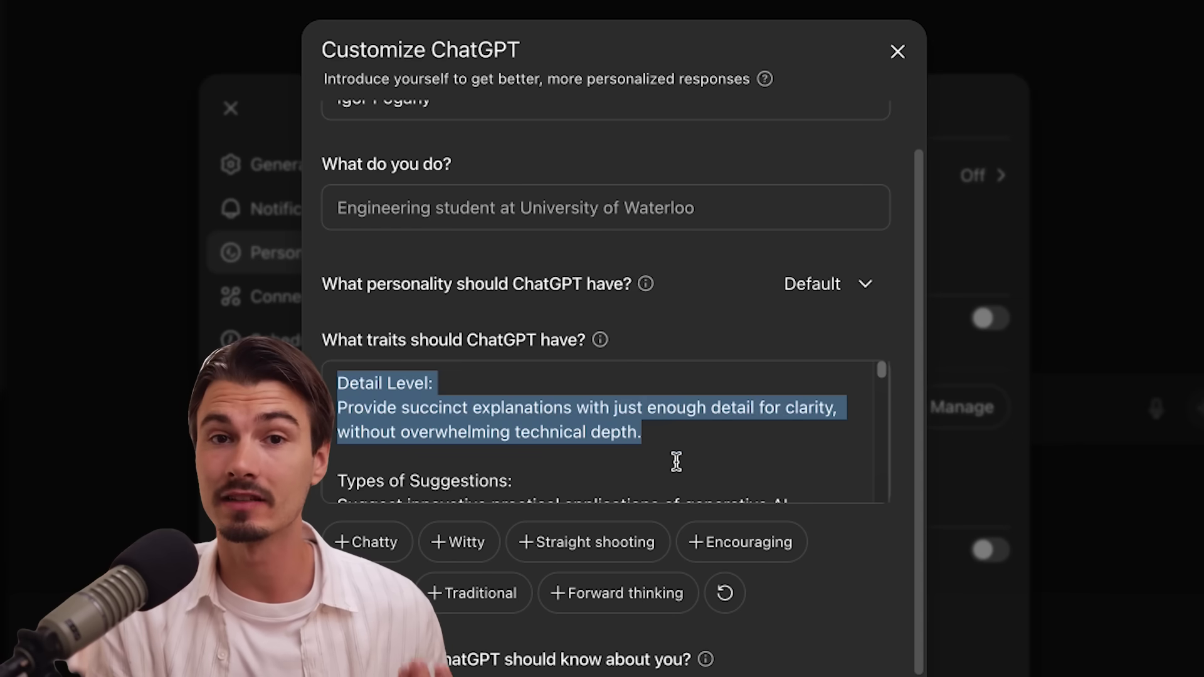
pyautogui.click(674, 435)
pyautogui.moveTo(675, 435); pyautogui.dragTo(339, 383)
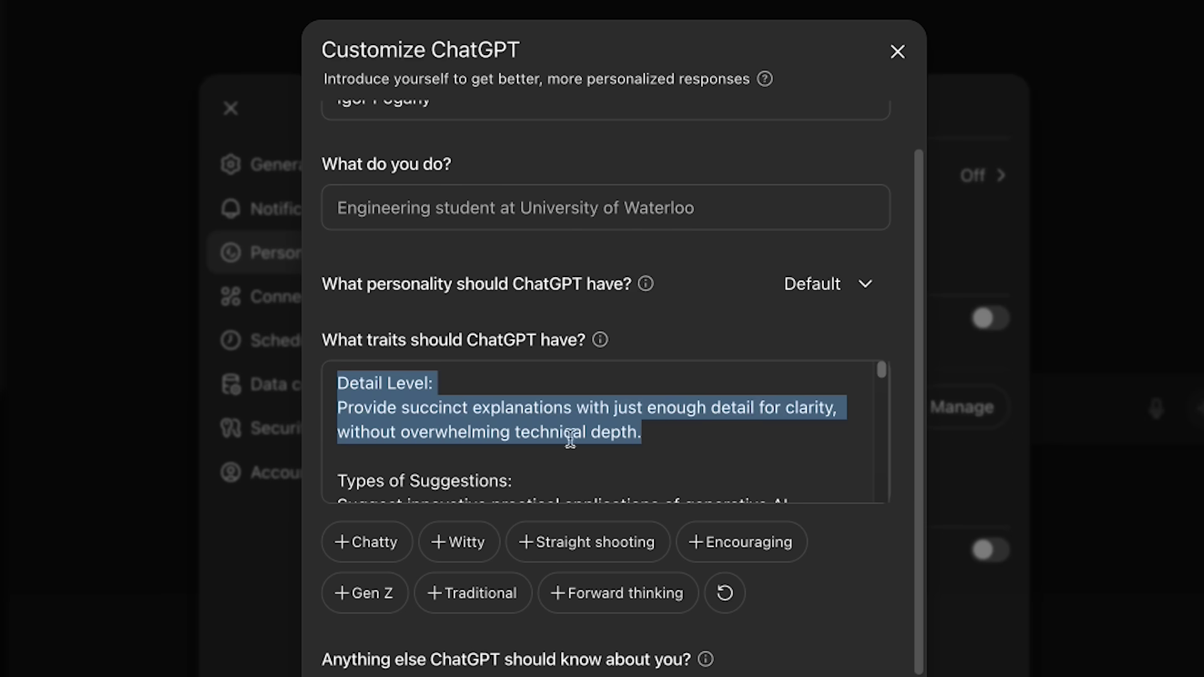
pyautogui.click(676, 461)
pyautogui.moveTo(641, 433); pyautogui.dragTo(403, 401)
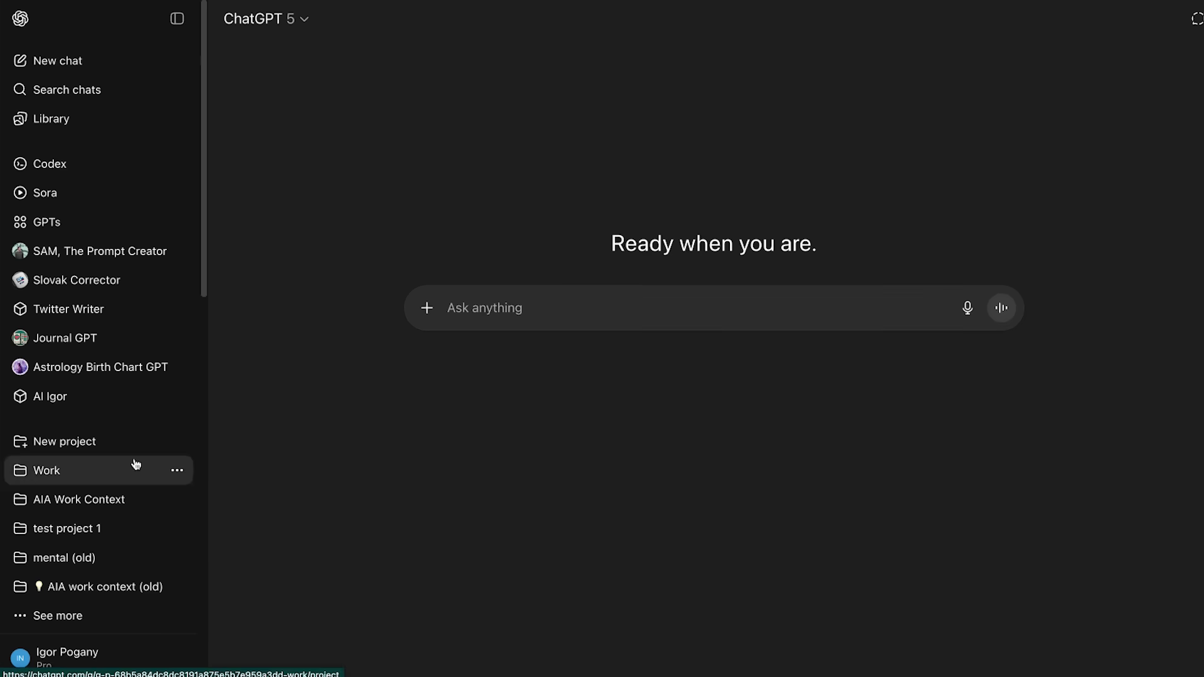
pyautogui.click(134, 466)
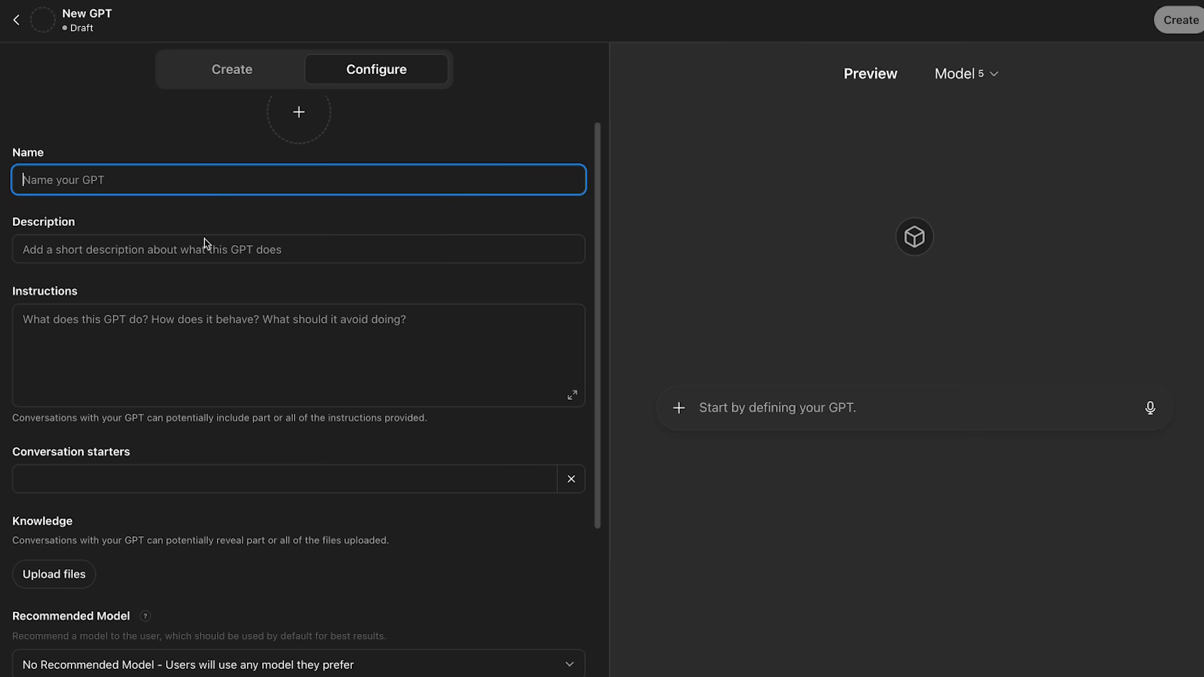
pyautogui.click(195, 249)
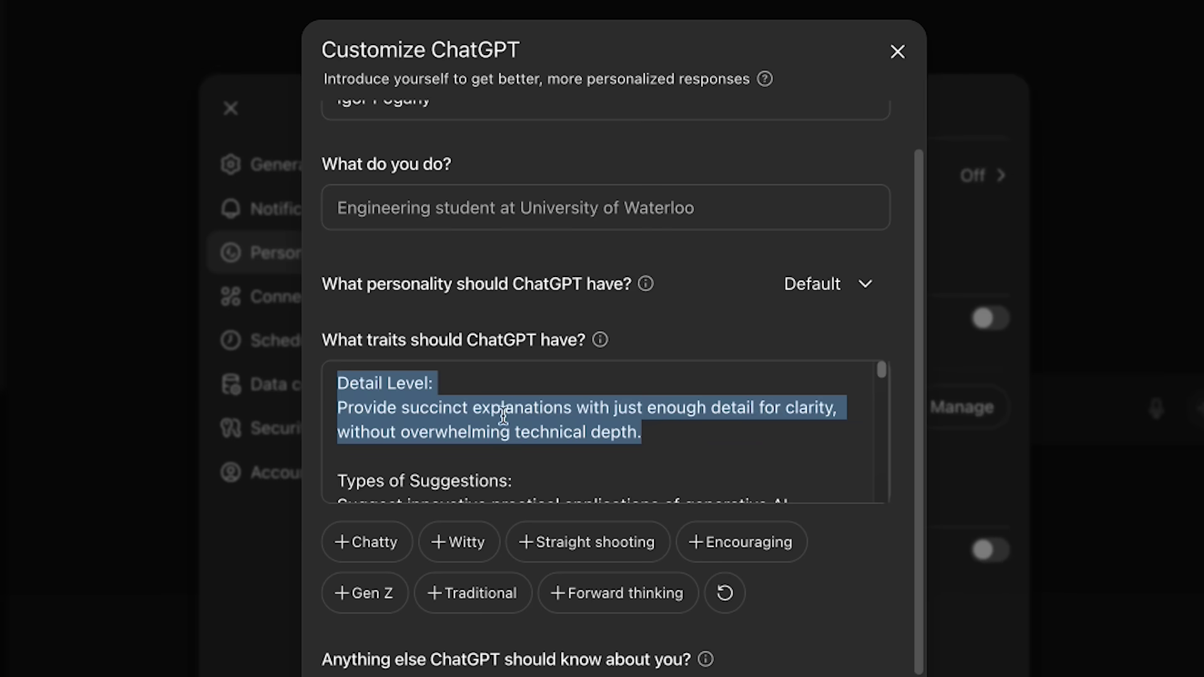
pyautogui.click(680, 456)
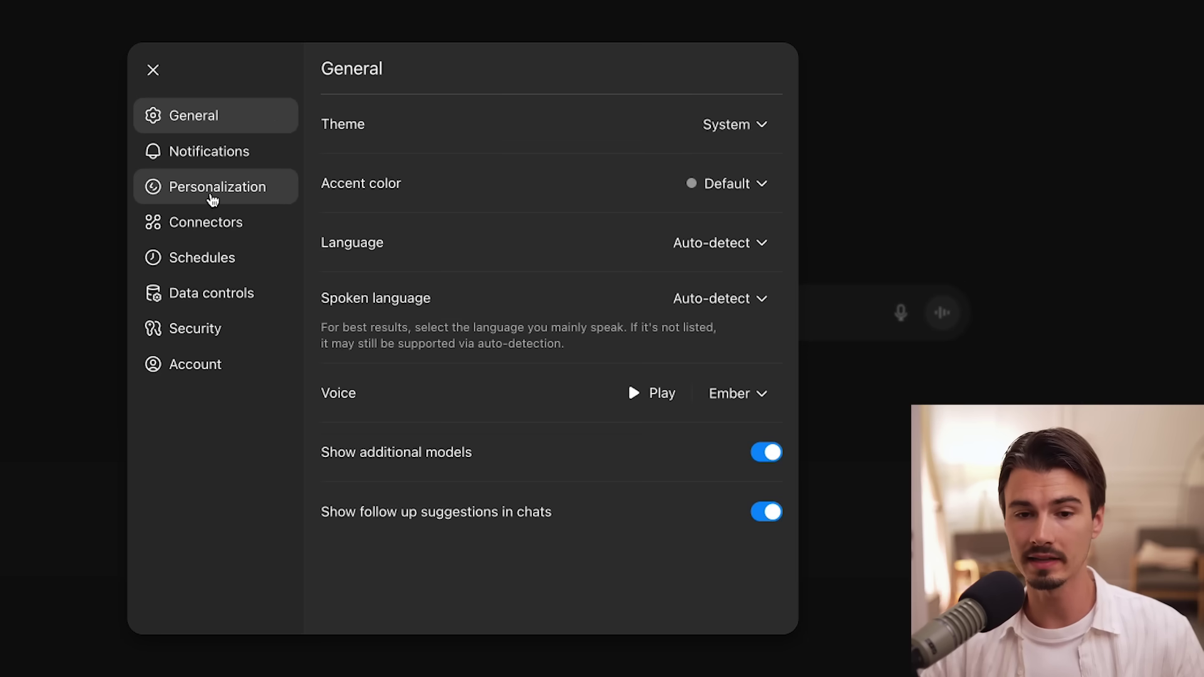
# Turn on referencing of saved memories in the Personalization settings and highlight the chat history option
pyautogui.click(212, 195)
pyautogui.moveTo(493, 240); pyautogui.dragTo(376, 237)
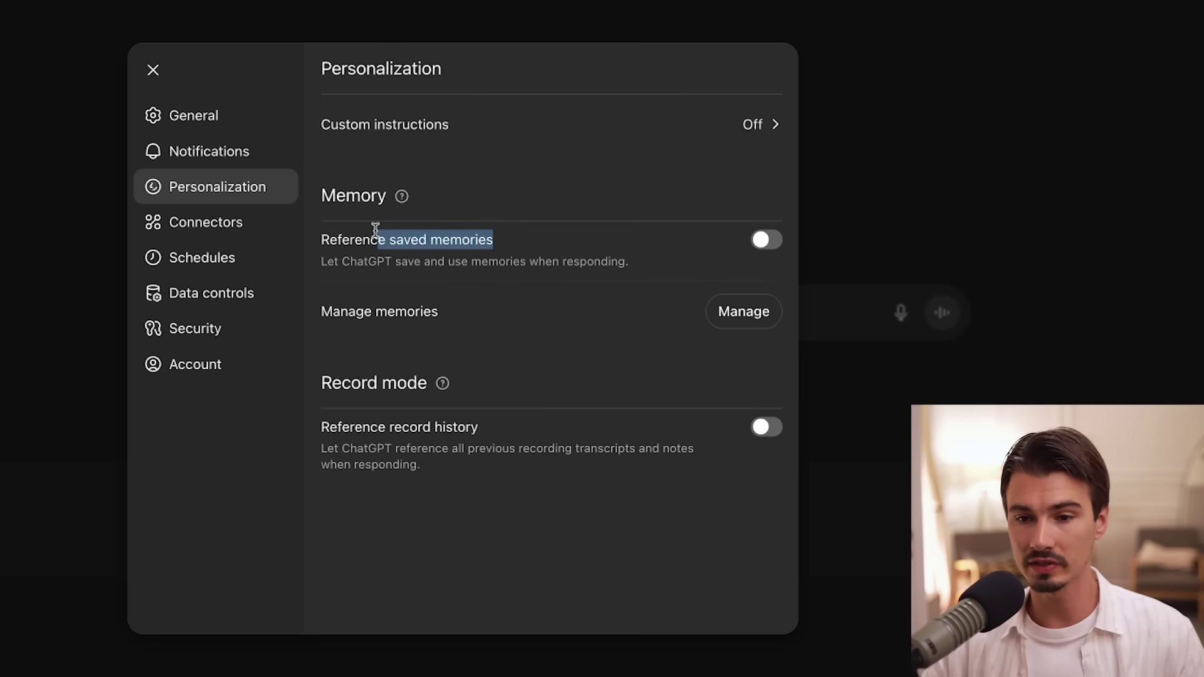
pyautogui.click(766, 241)
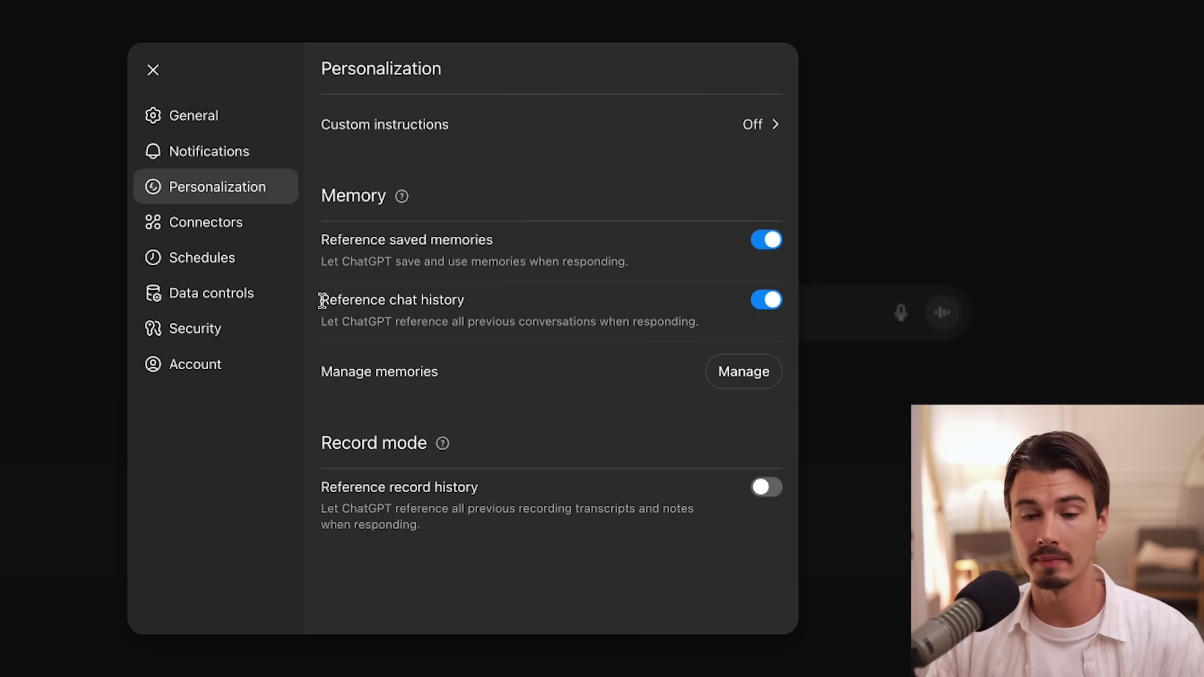
pyautogui.moveTo(393, 302); pyautogui.dragTo(723, 320)
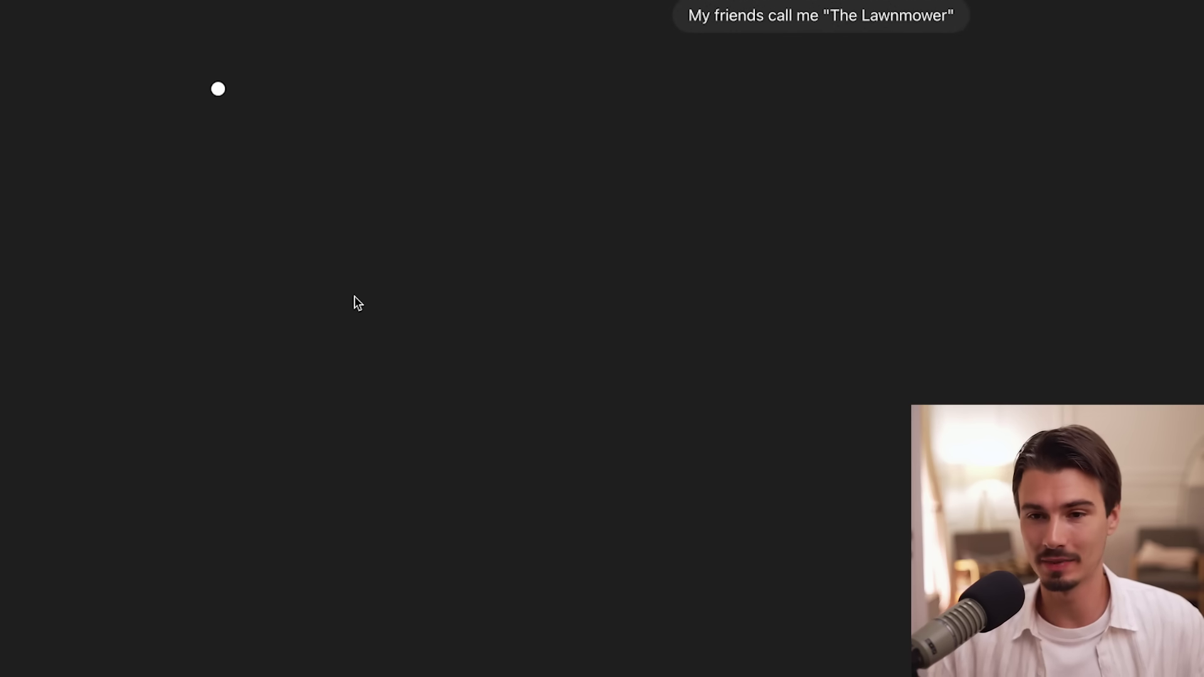
# Reopen the Personalization settings and view the list of saved memories
pyautogui.press('super+comma')
pyautogui.click(231, 199)
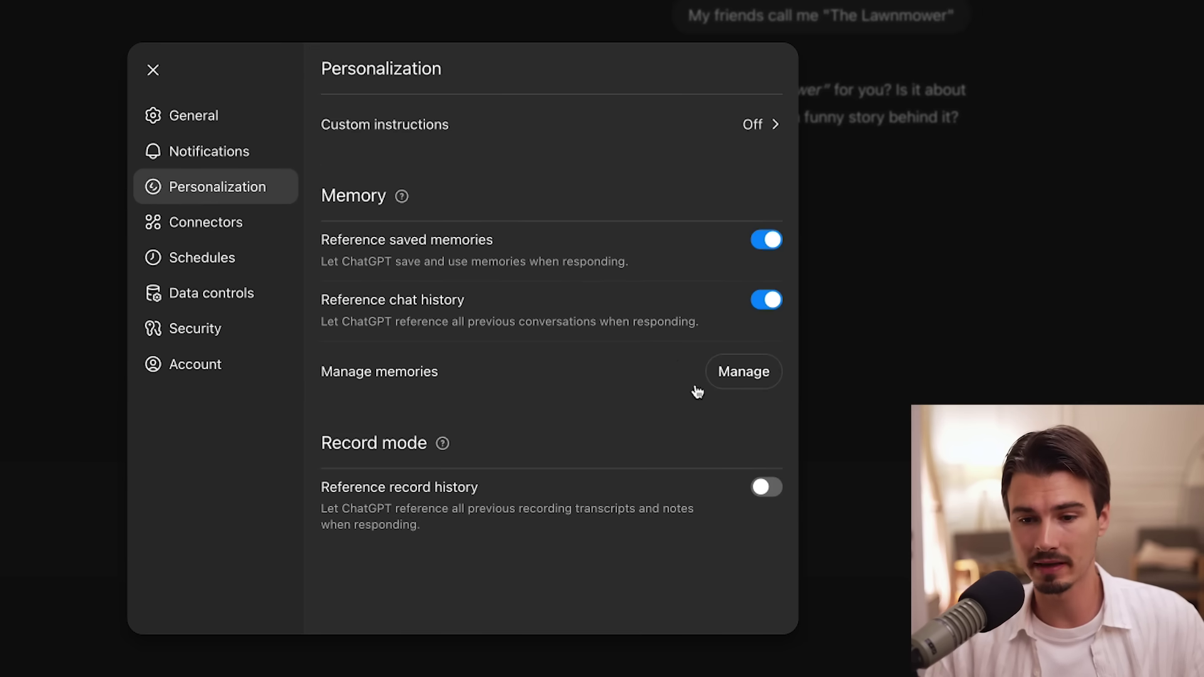
pyautogui.click(744, 371)
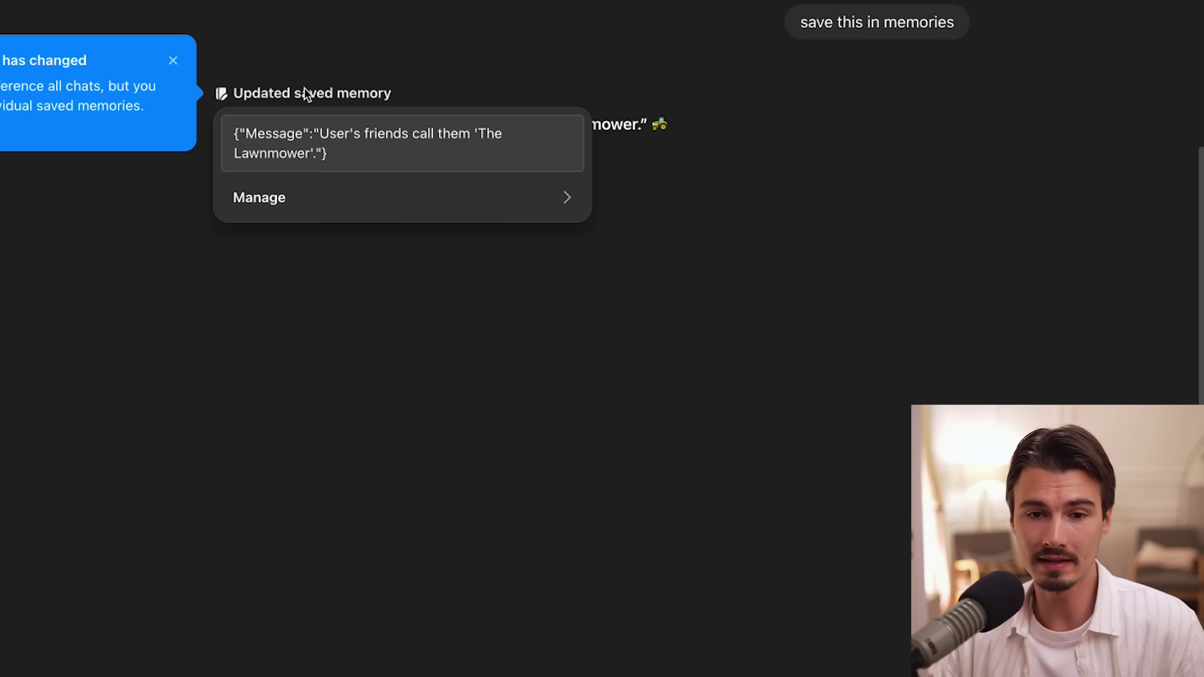
# Review the saved memory about the "The Lawnmower" nickname from the chat's memory update notice, and close the memories list
pyautogui.click(304, 196)
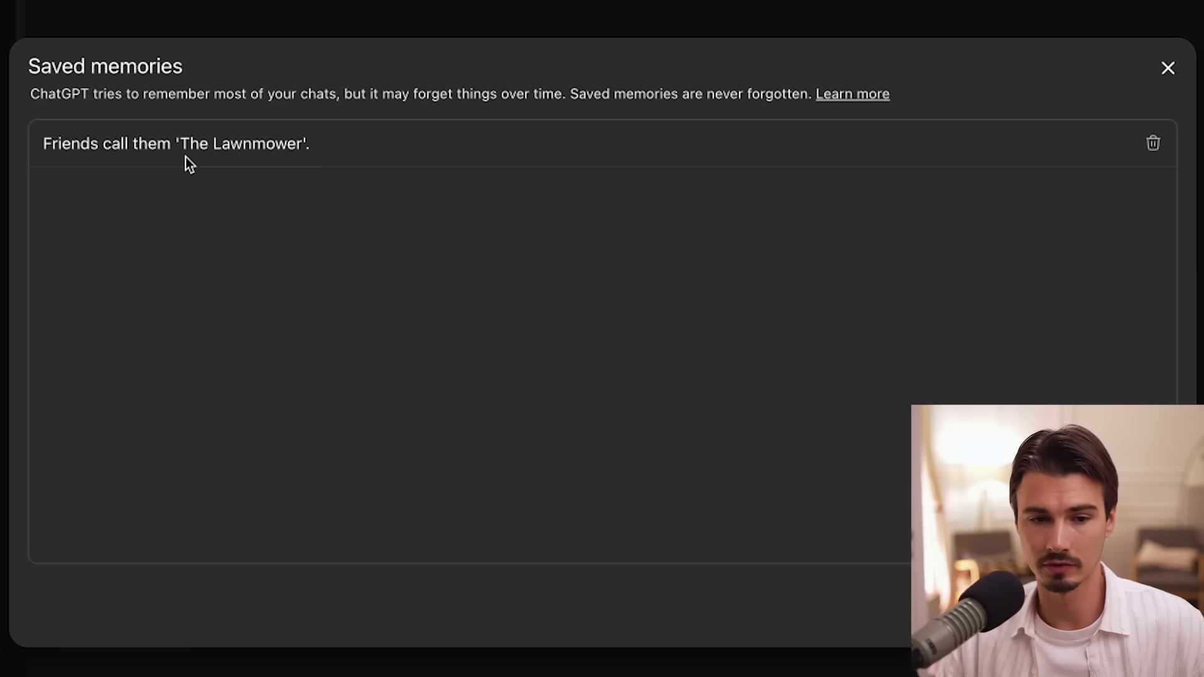
pyautogui.moveTo(85, 135); pyautogui.dragTo(43, 142)
pyautogui.click(347, 153)
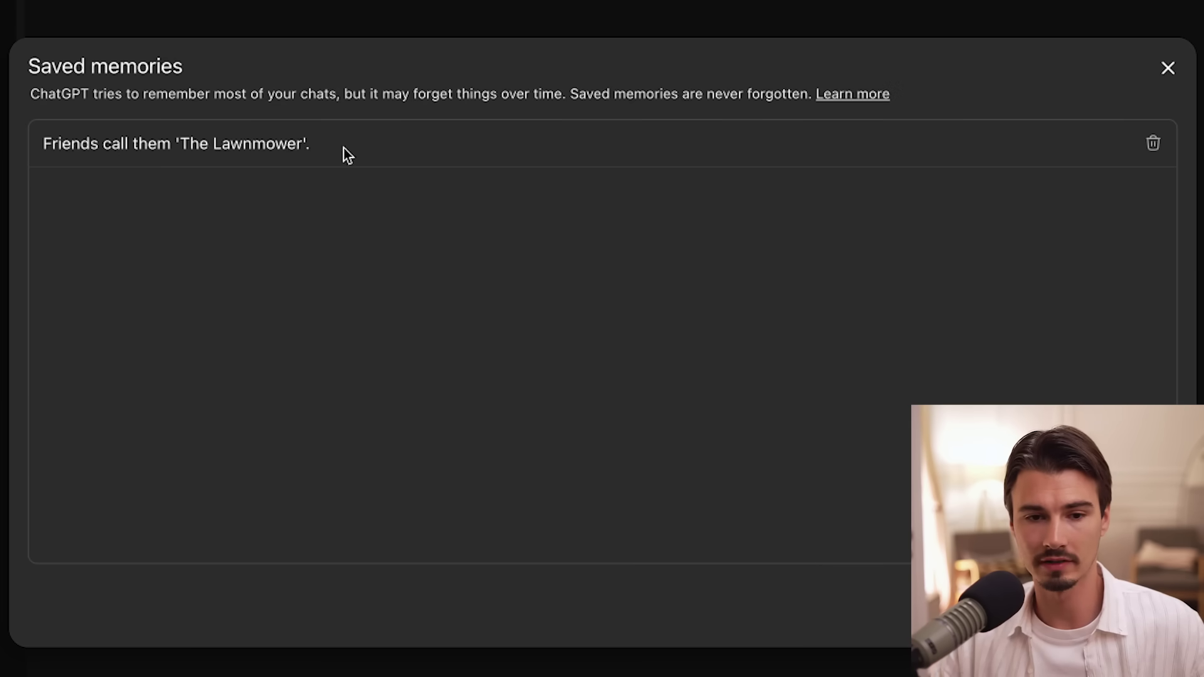
pyautogui.click(503, 226)
pyautogui.click(1168, 68)
pyautogui.tripleClick(339, 94)
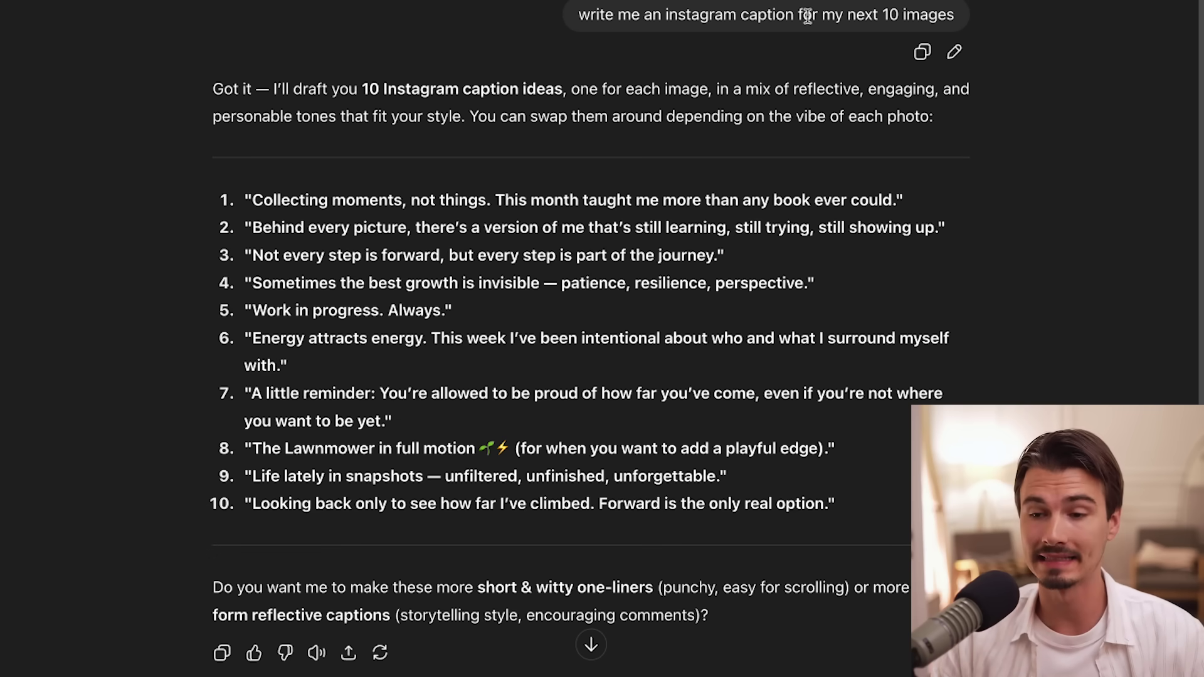
# Examine the generated Instagram captions and highlight the "The Lawnmower in full motion" wording in the eighth one
pyautogui.moveTo(238, 204); pyautogui.dragTo(653, 357)
pyautogui.click(217, 453)
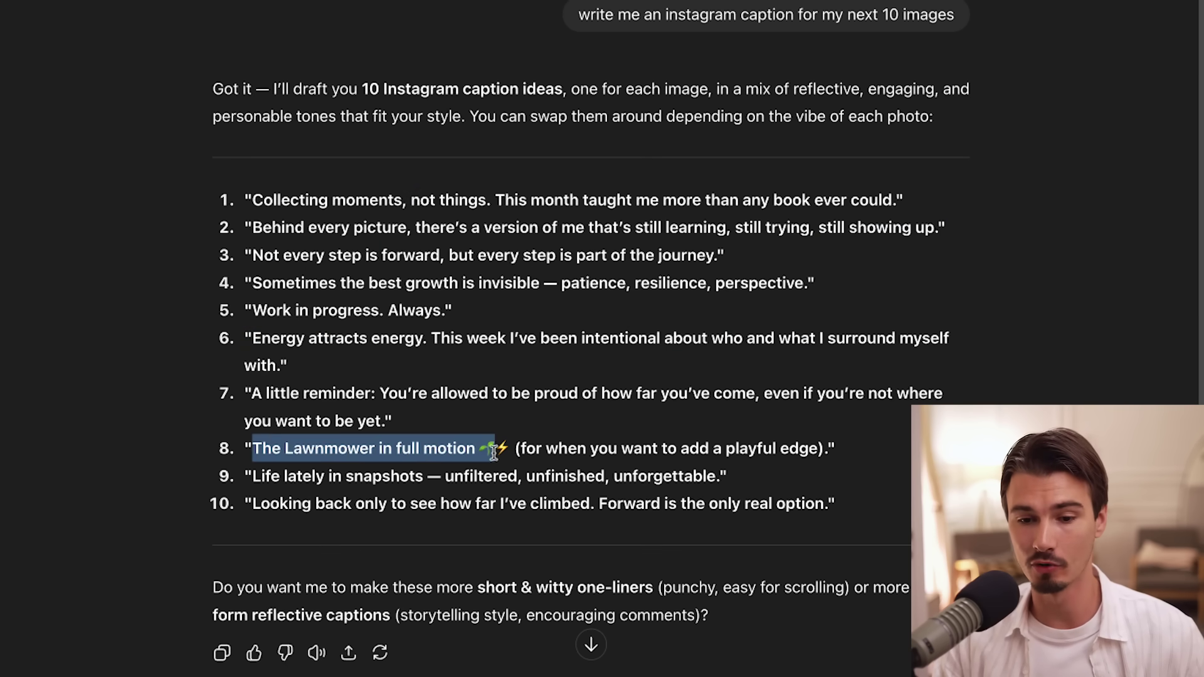
pyautogui.moveTo(254, 449); pyautogui.dragTo(542, 451)
pyautogui.click(514, 471)
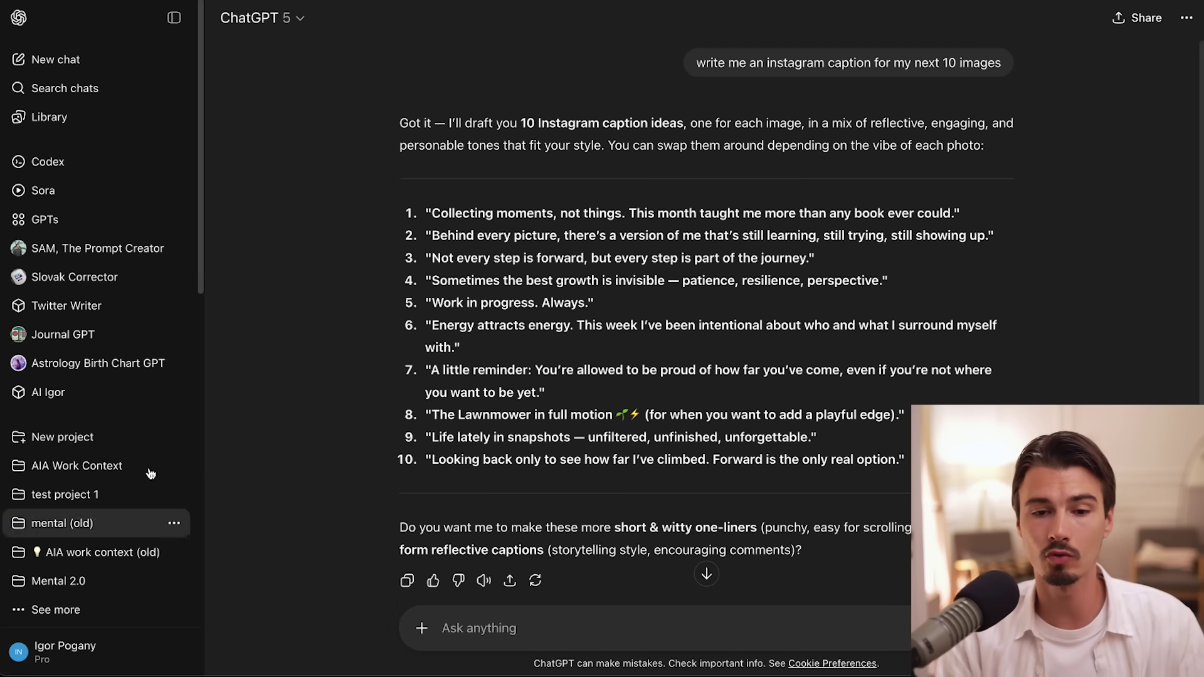
# Create a new project named Work with its memory set to Project-only
pyautogui.click(72, 439)
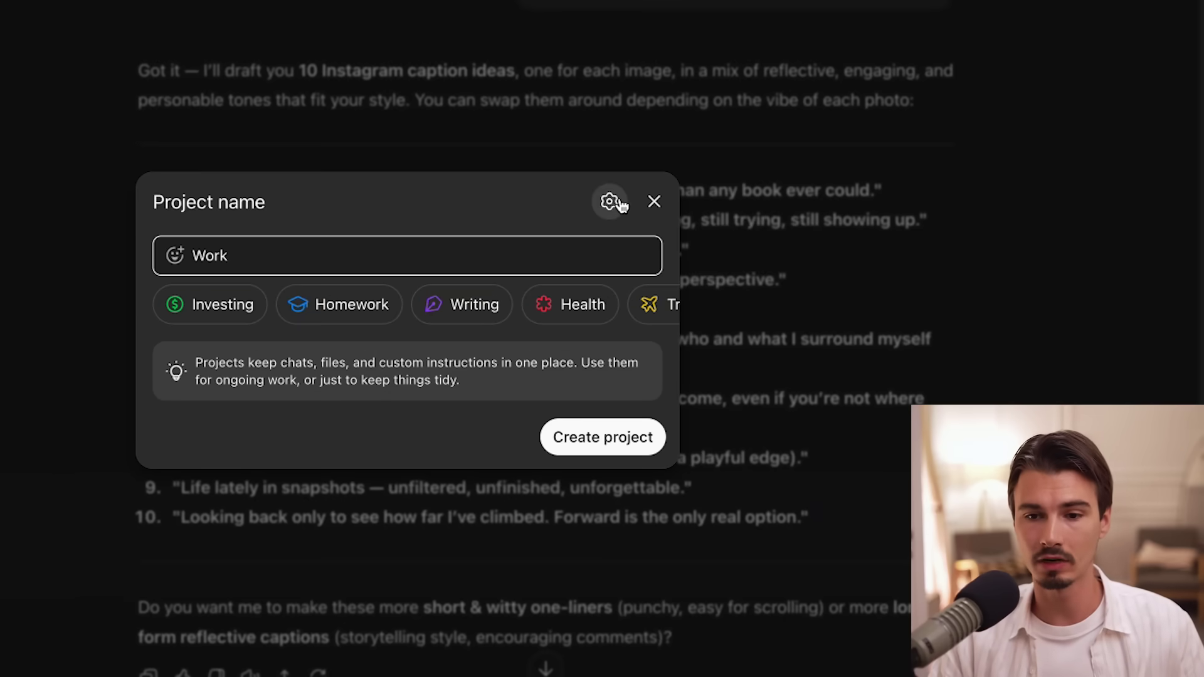
pyautogui.click(610, 201)
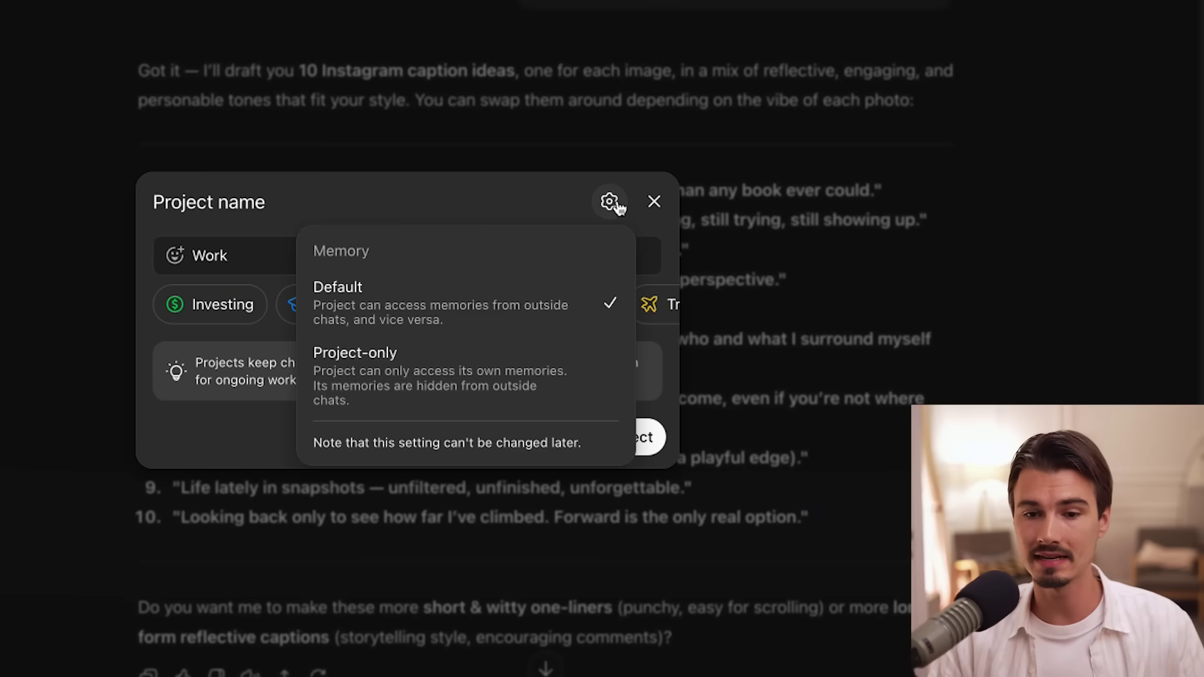
pyautogui.click(431, 376)
pyautogui.click(589, 446)
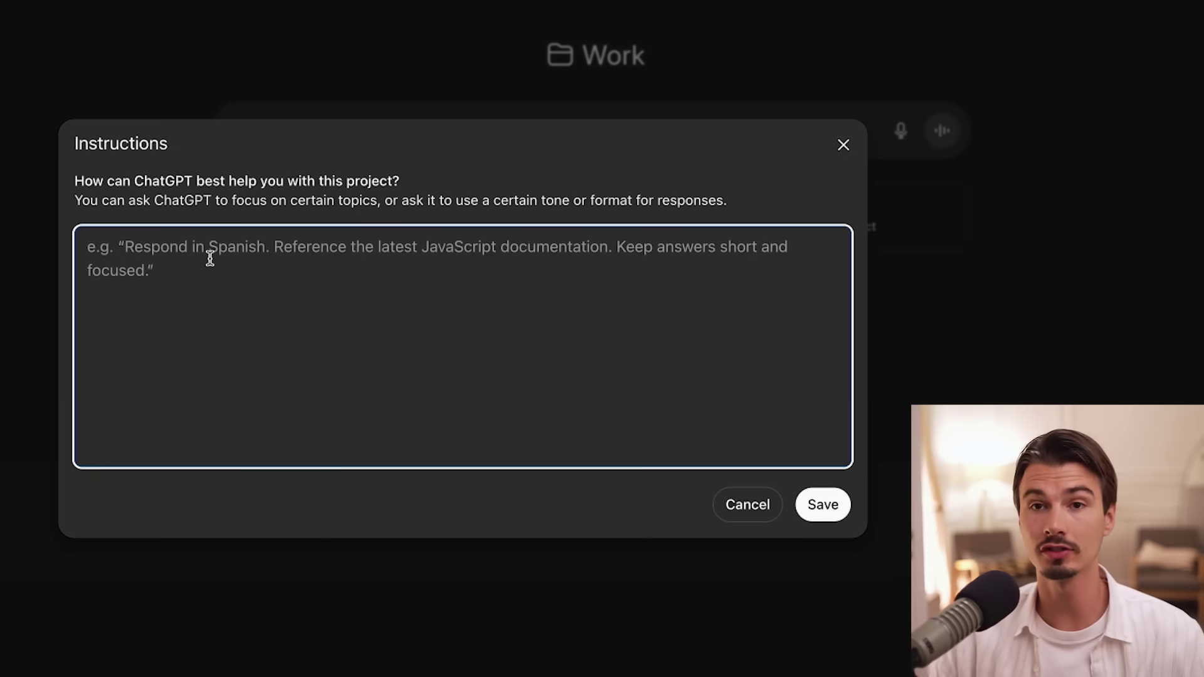
# Look at the Work project's instructions and files dialogs without adding anything, and leave the project for a new chat
pyautogui.click(735, 502)
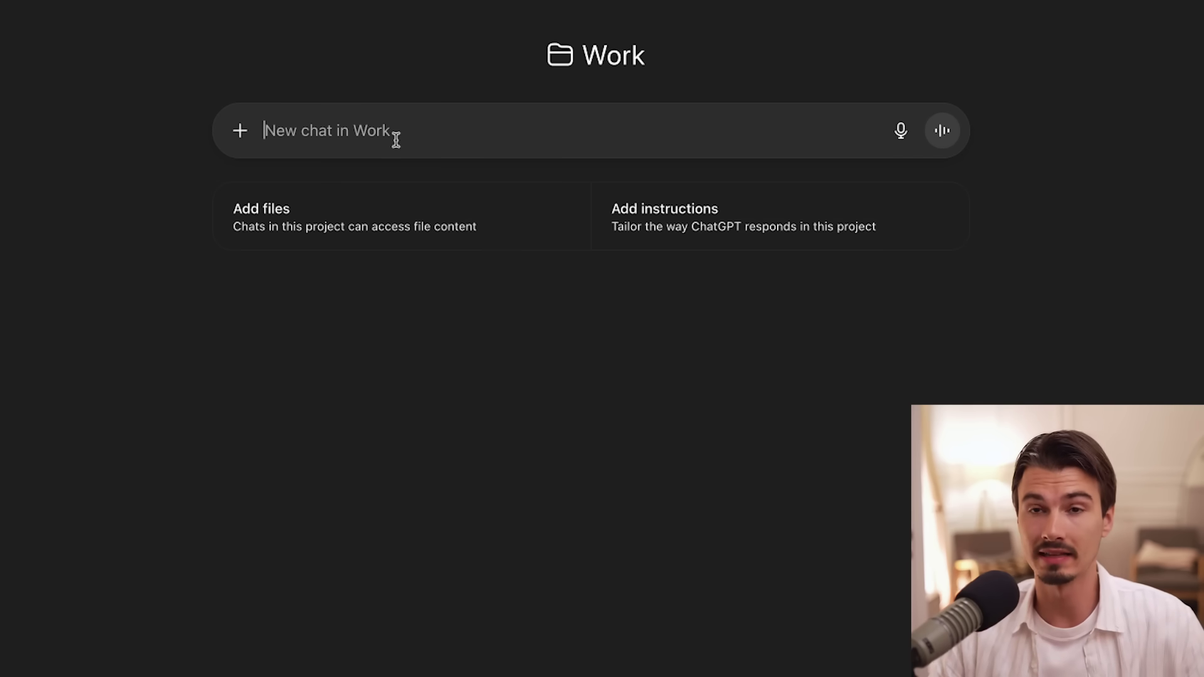
pyautogui.click(406, 217)
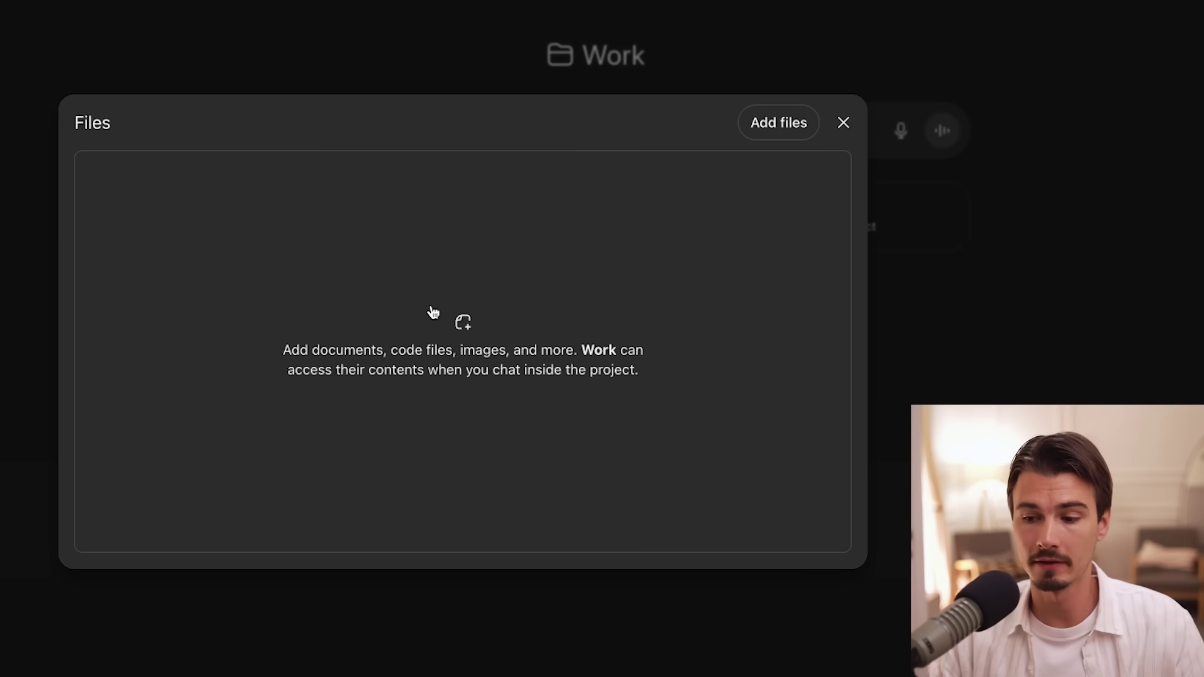
pyautogui.click(380, 34)
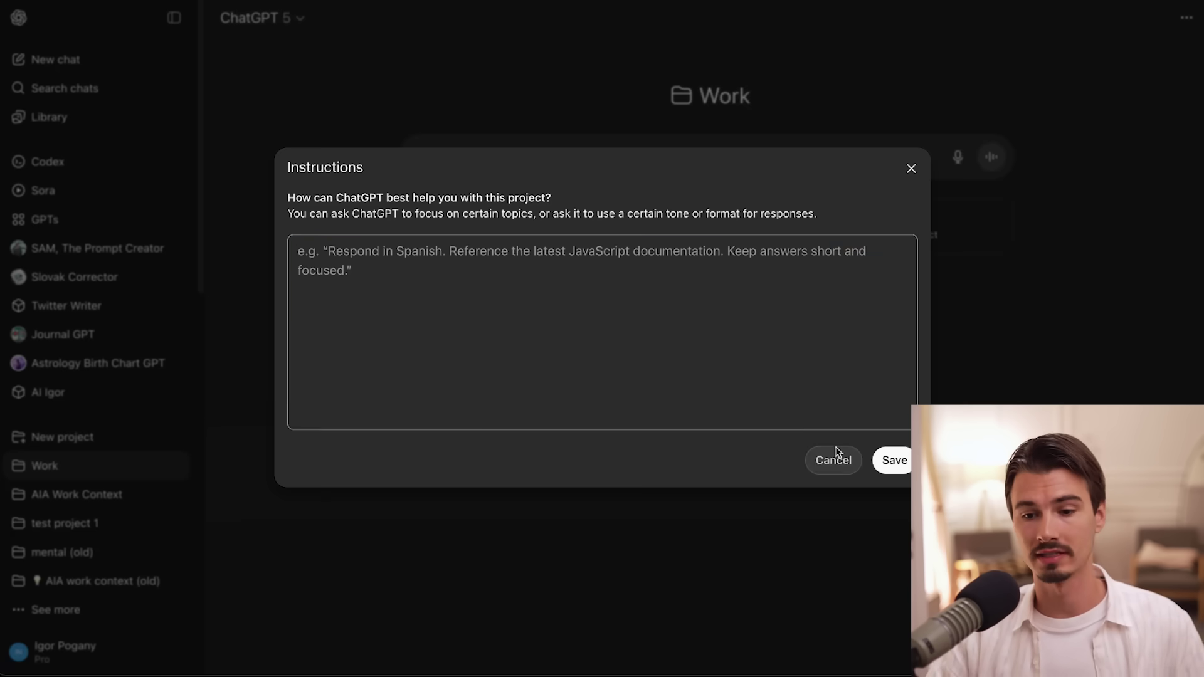
pyautogui.click(835, 458)
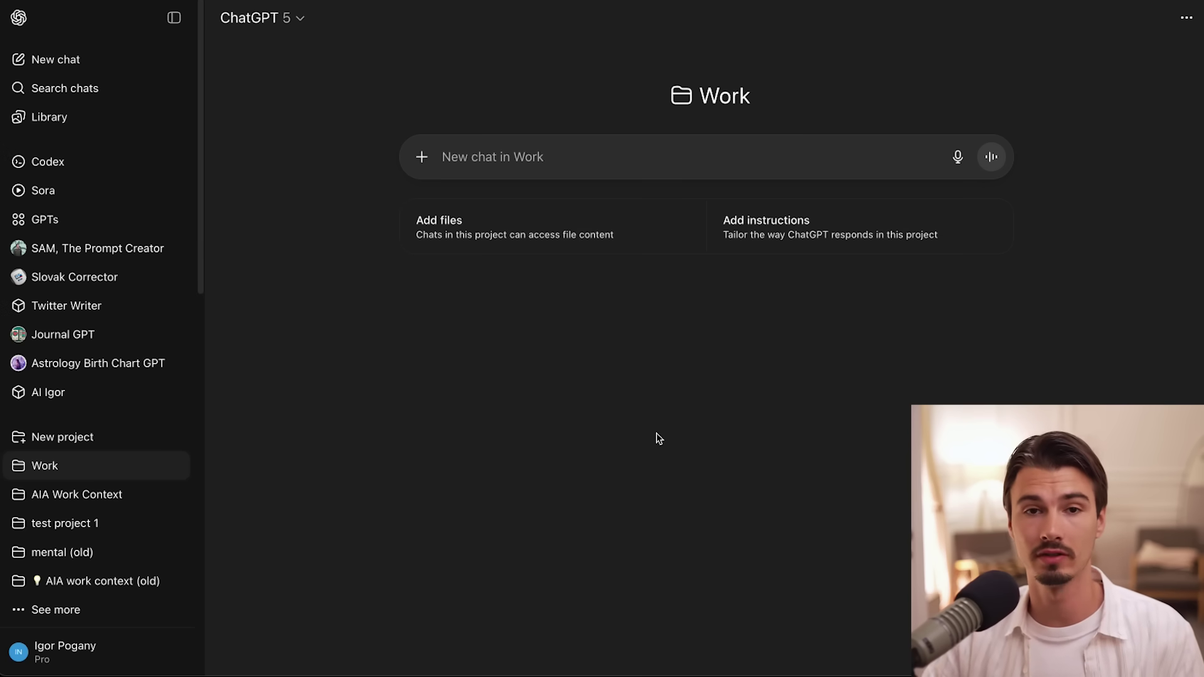
pyautogui.click(88, 59)
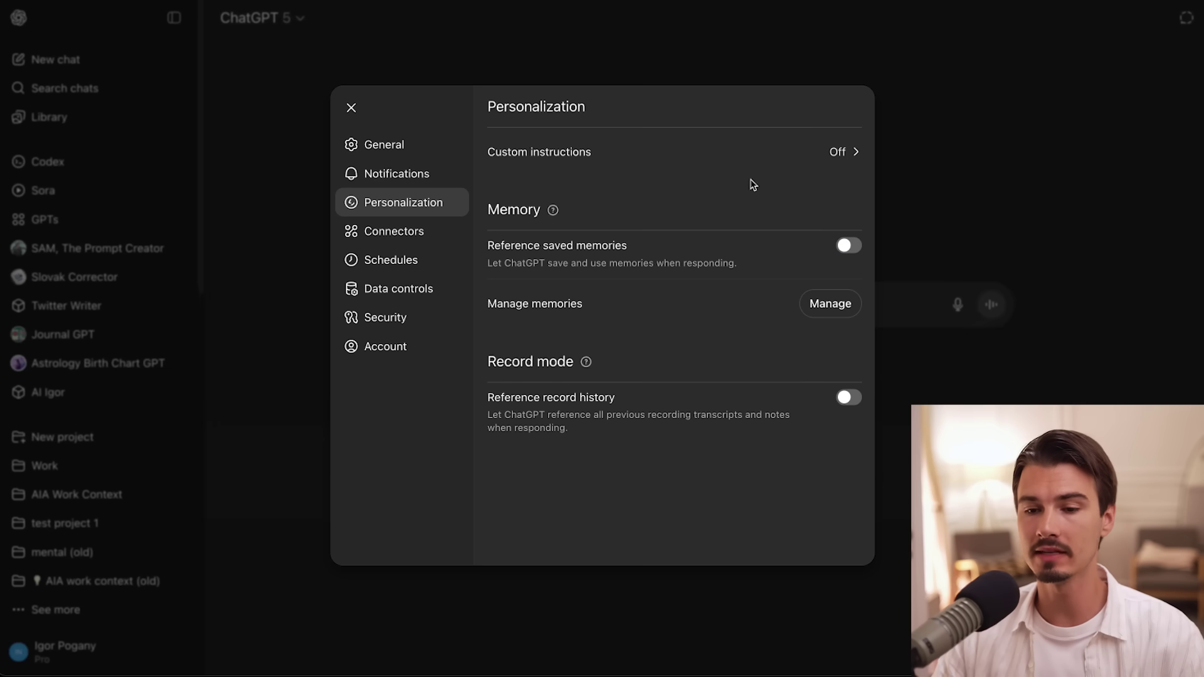
# Copy the entry "Friends call them 'The Lawnmower'." from the saved memories list
pyautogui.click(829, 305)
pyautogui.moveTo(401, 185); pyautogui.dragTo(346, 187)
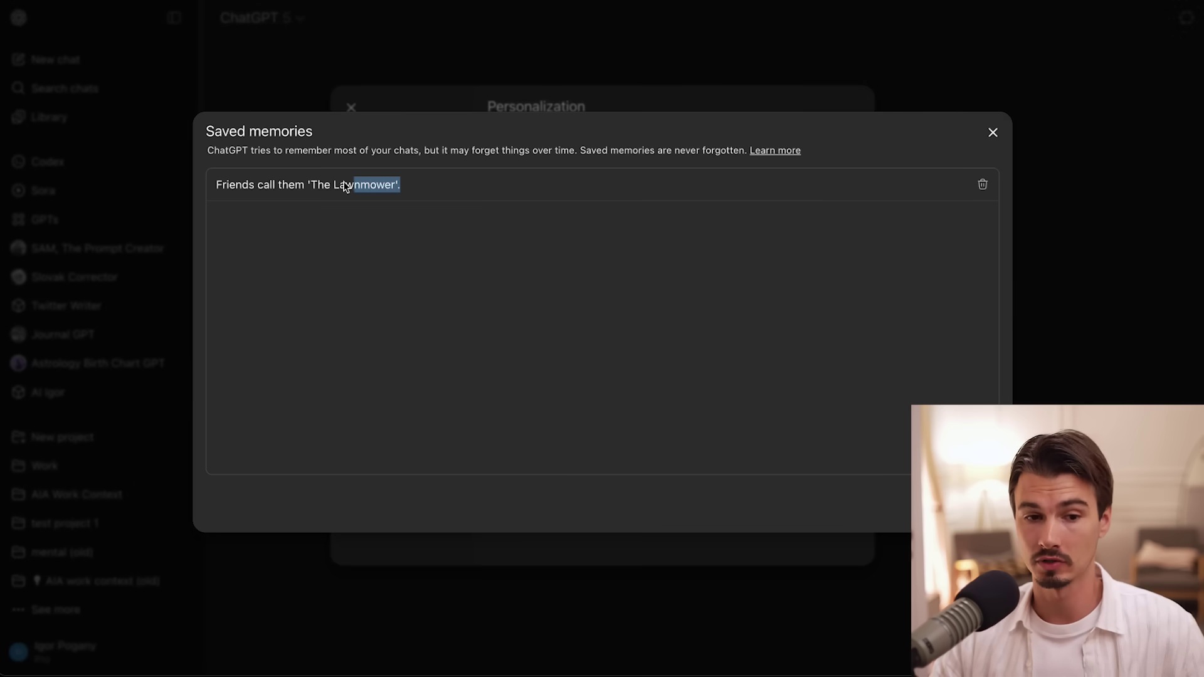
pyautogui.rightClick(260, 188)
pyautogui.click(289, 215)
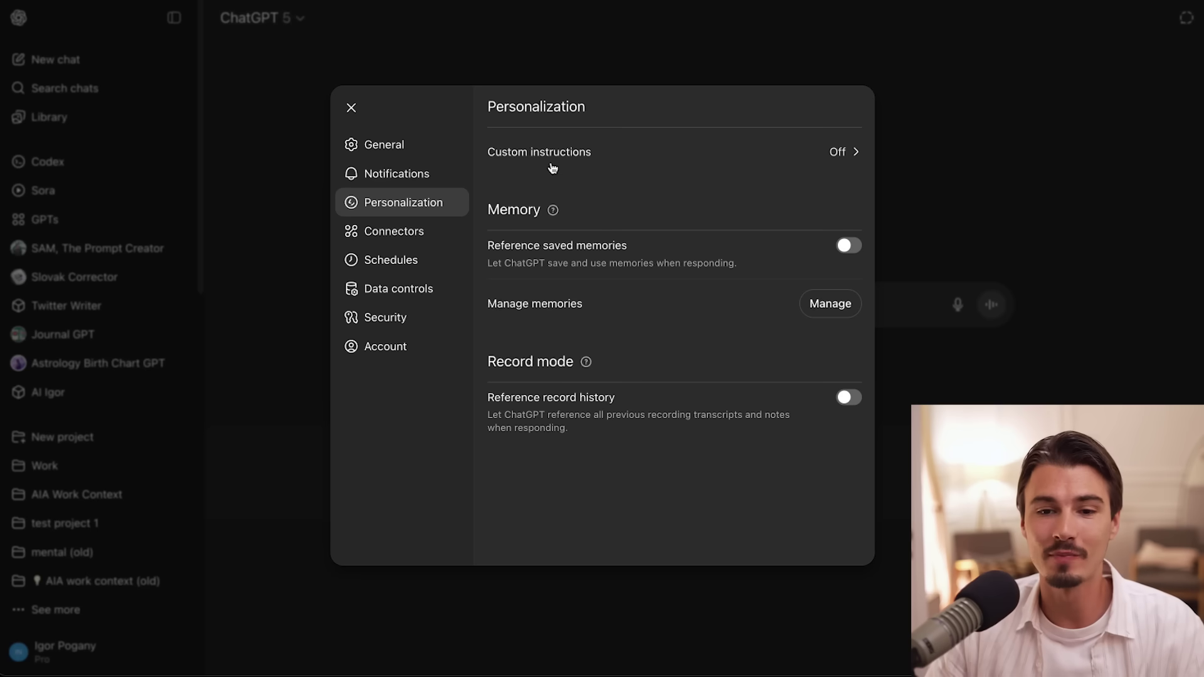
# Enable custom instructions for new chats and insert "Friends call them 'The Lawnmower'." above Profession/Role in the additional information about you
pyautogui.click(545, 166)
pyautogui.click(431, 578)
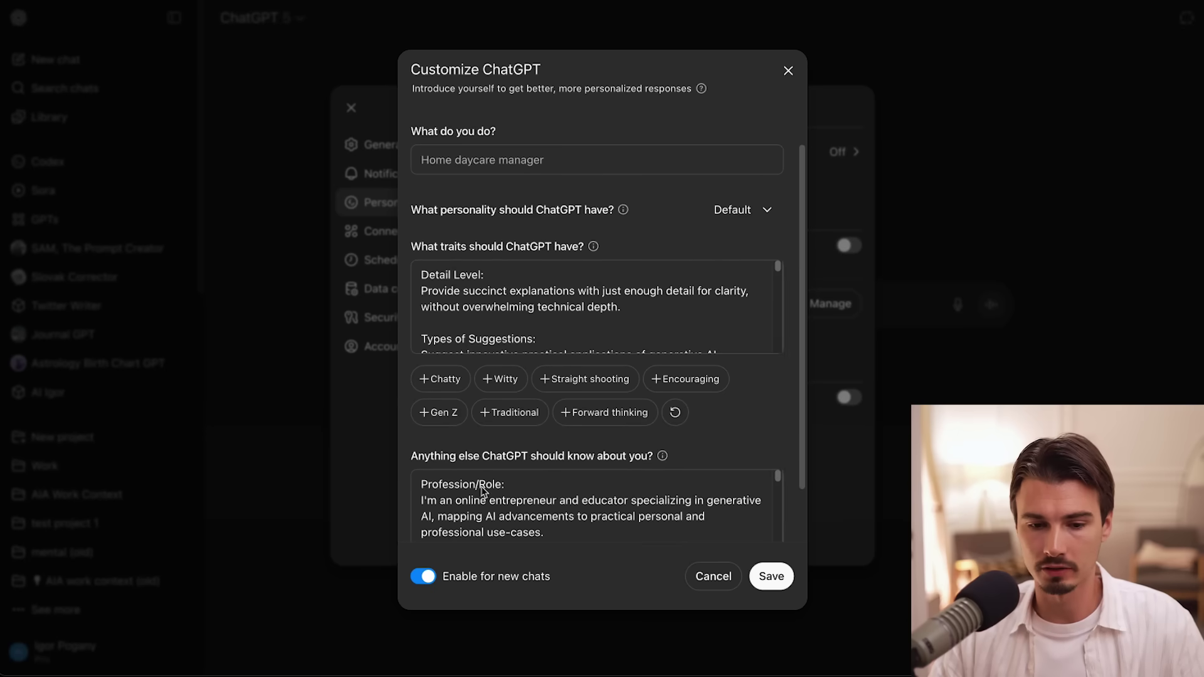
pyautogui.press('Return')
pyautogui.press('Return')
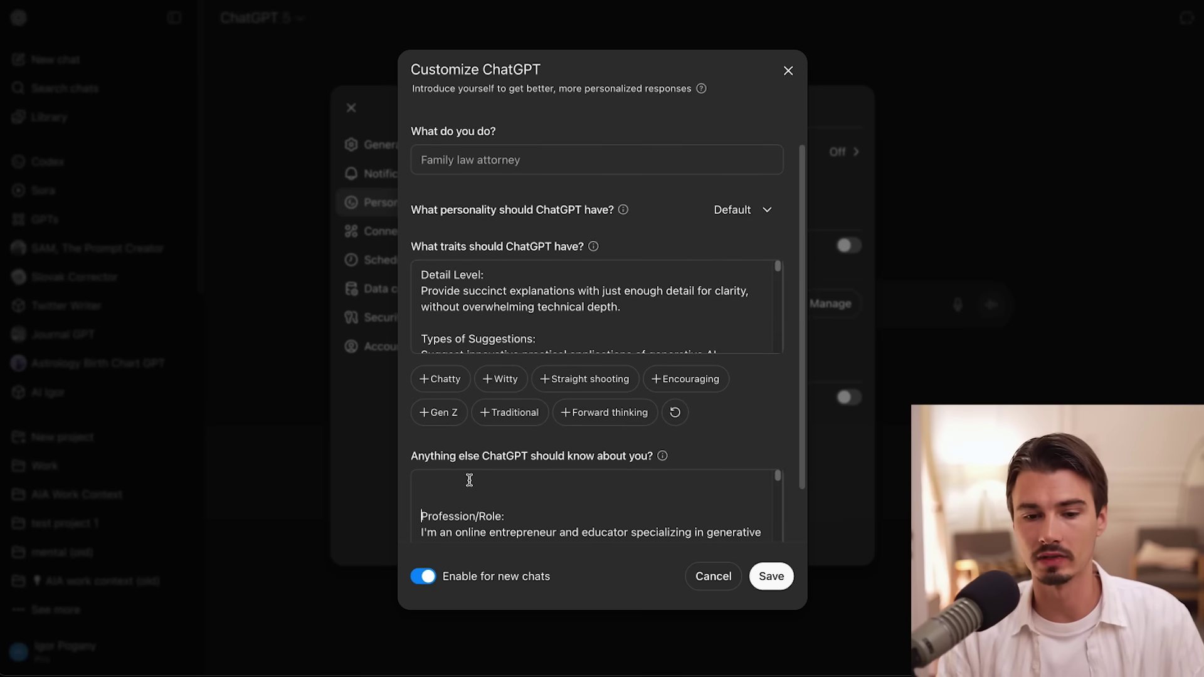
pyautogui.scroll(-2, 469, 481)
pyautogui.scroll(1, 473, 470)
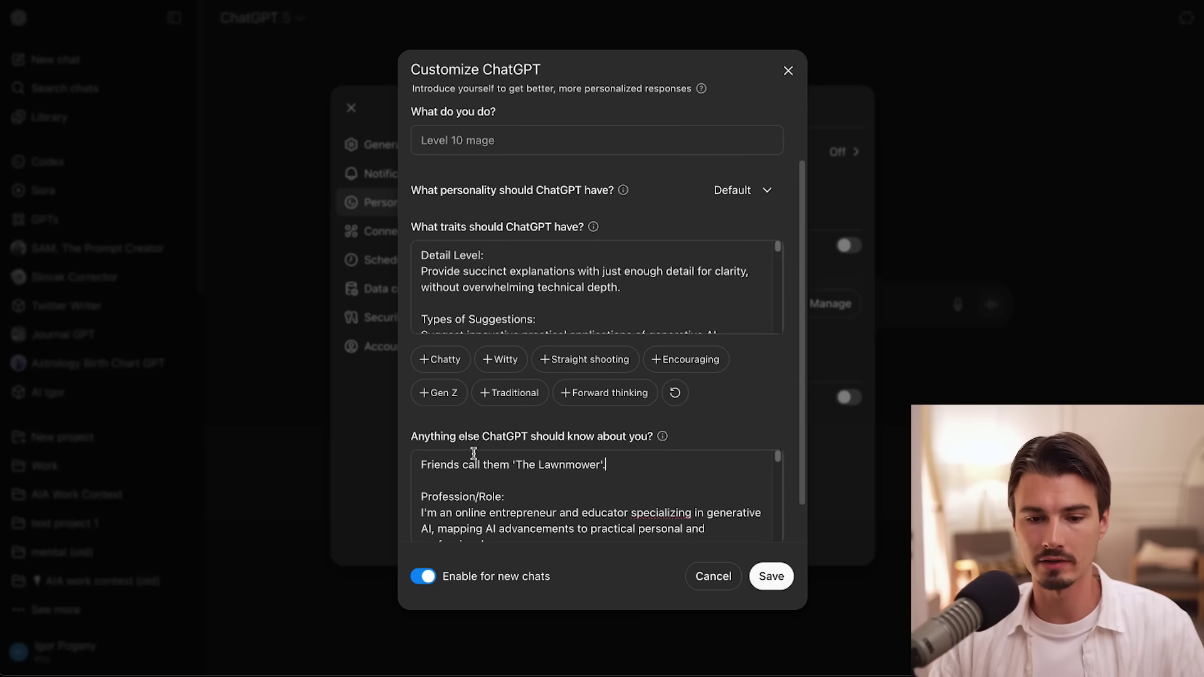
pyautogui.tripleClick(628, 461)
pyautogui.moveTo(421, 464); pyautogui.dragTo(691, 470)
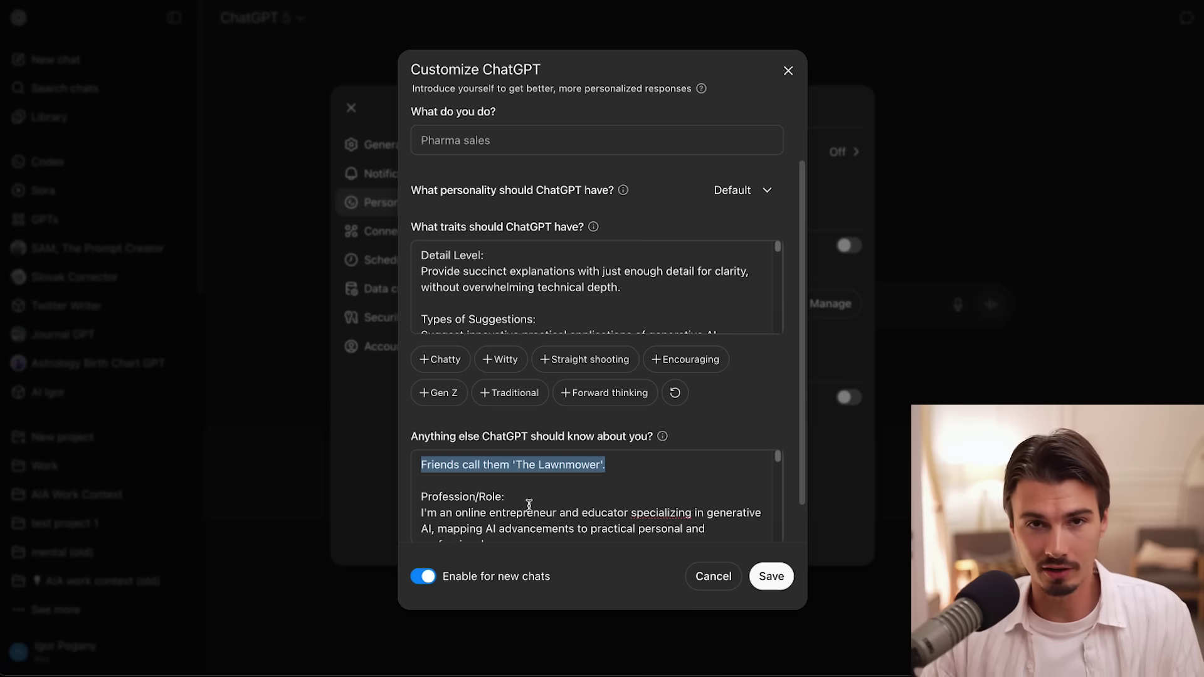
# Review the name and traits fields of the custom instructions and highlight the Detail Level section
pyautogui.scroll(2, 549, 148)
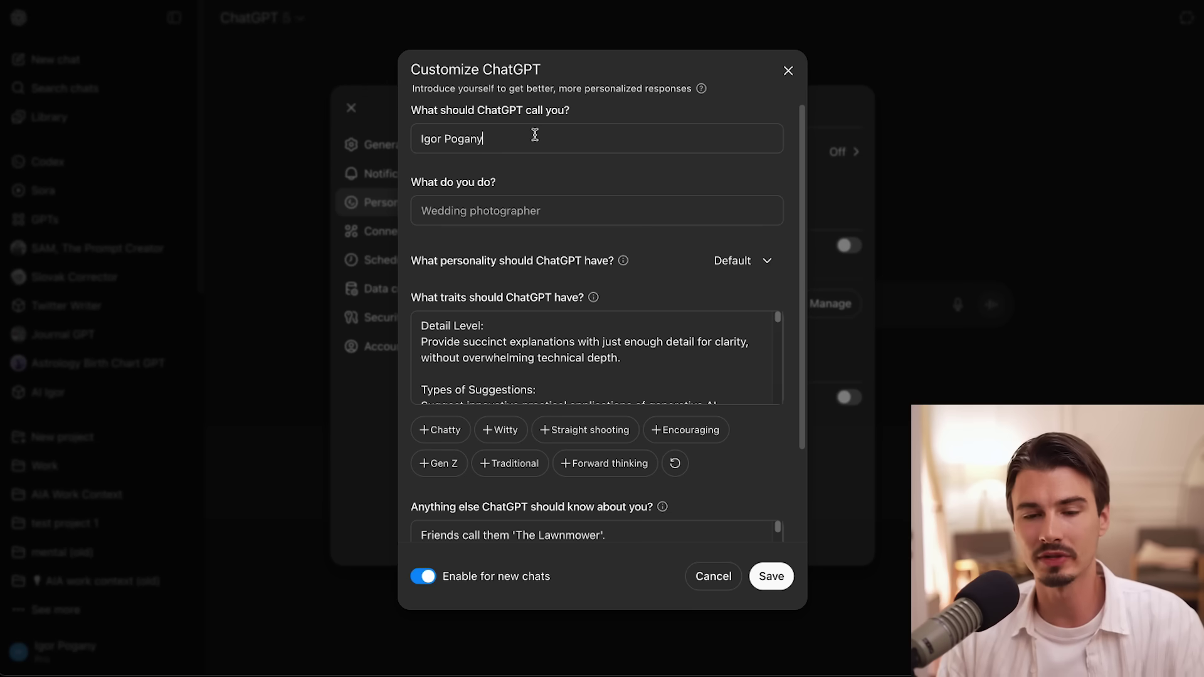
pyautogui.doubleClick(461, 110)
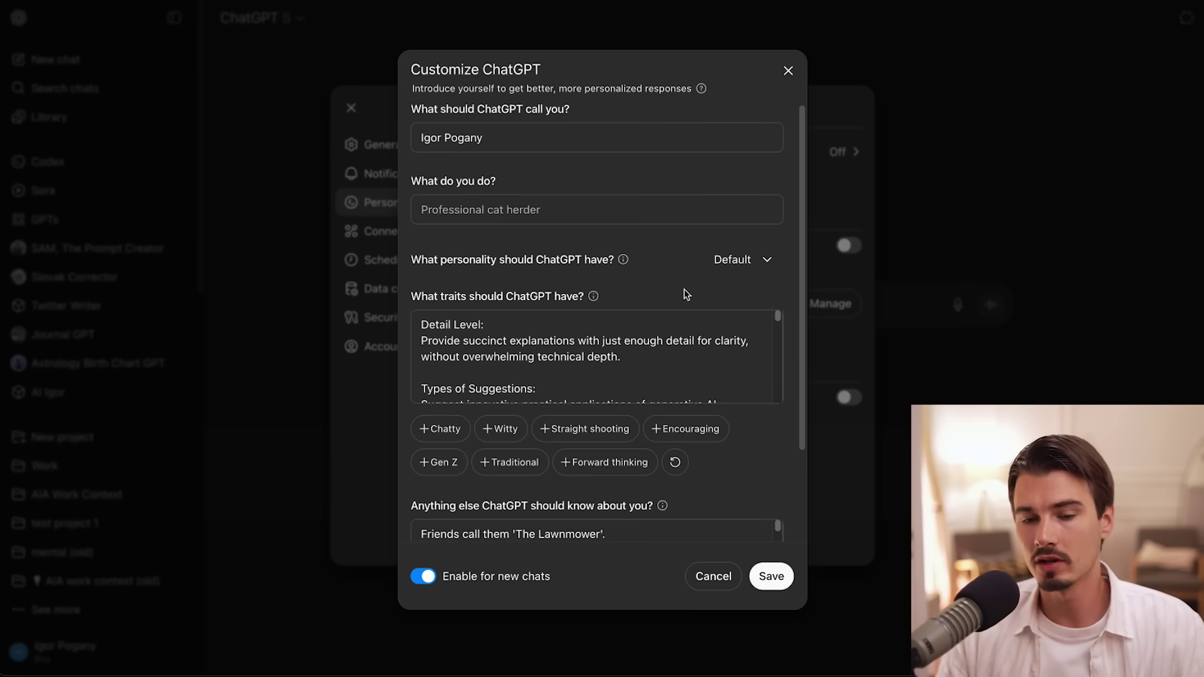
pyautogui.moveTo(804, 282); pyautogui.dragTo(809, 317)
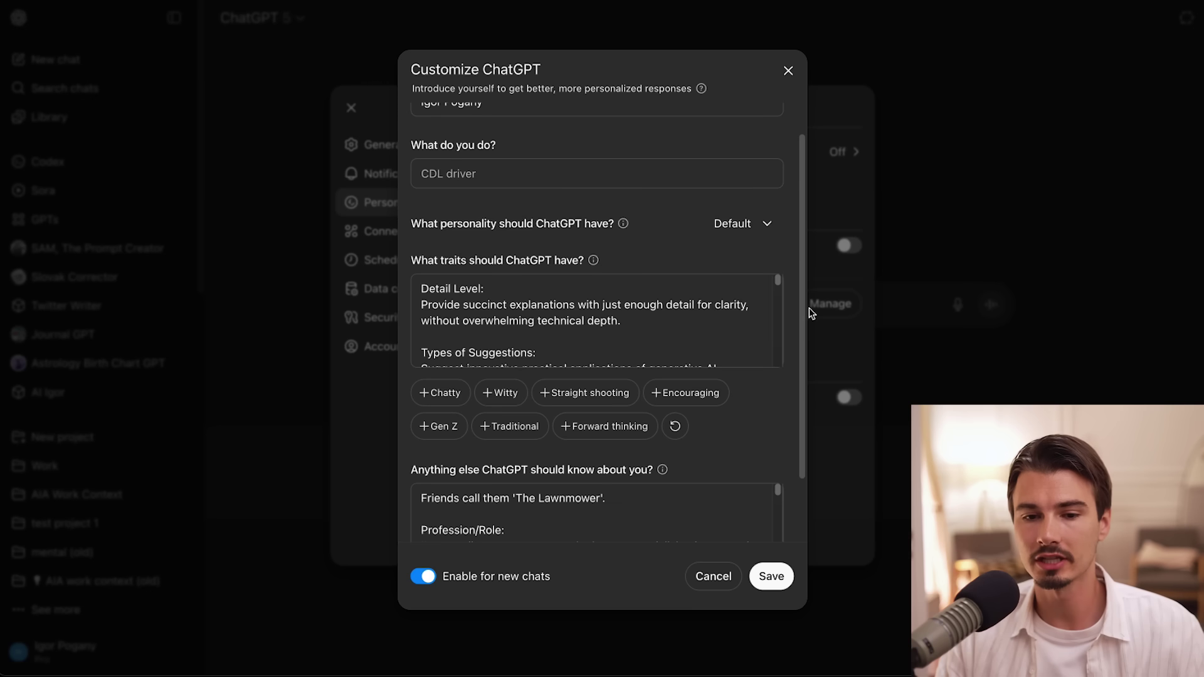
pyautogui.click(779, 286)
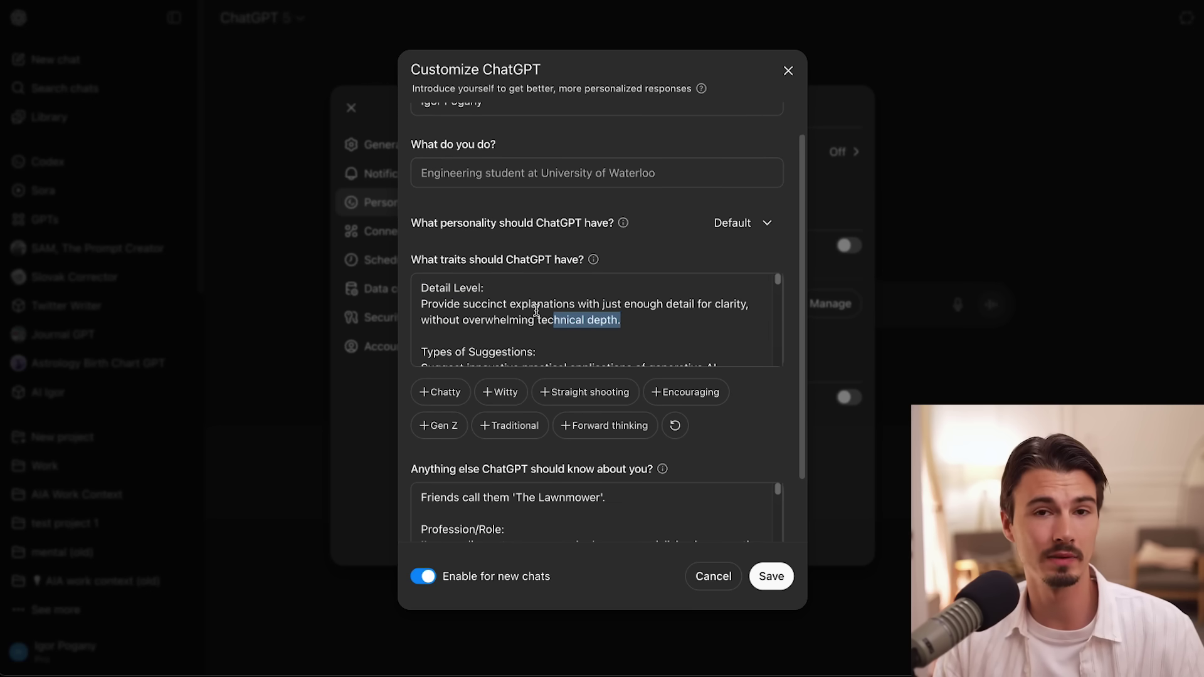
pyautogui.moveTo(536, 312); pyautogui.dragTo(402, 284)
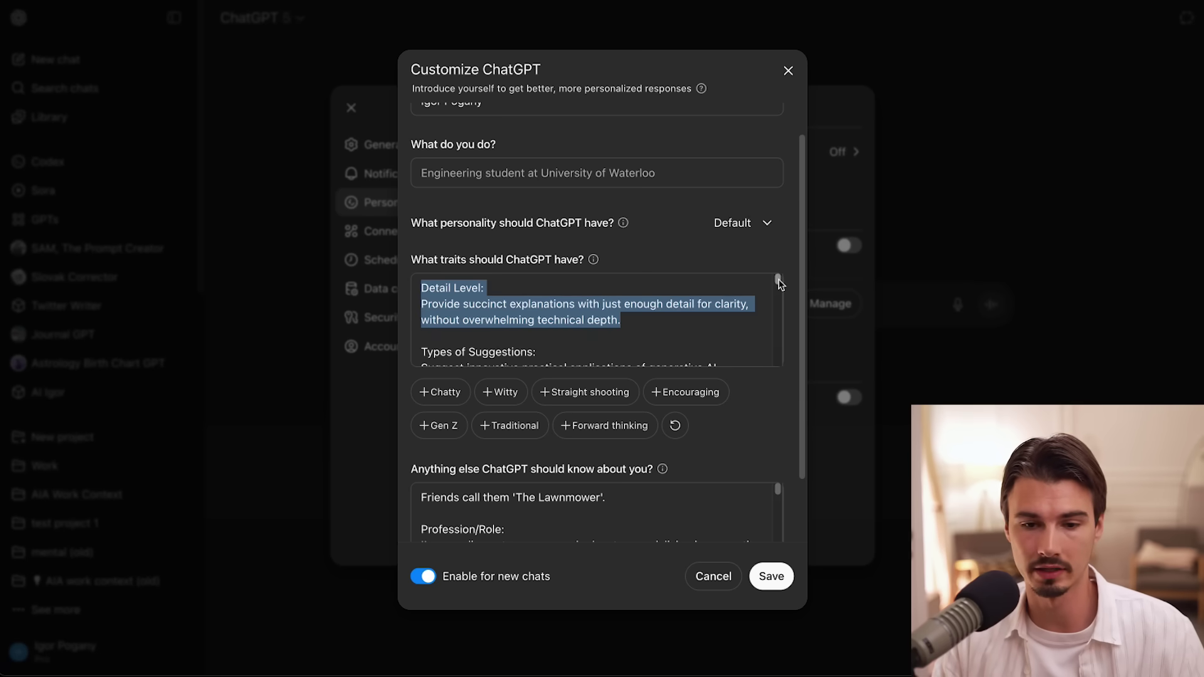
# Review the Critical Thinking Level and Creativity Level sections of the traits, and highlight the Types of Suggestions section
pyautogui.moveTo(779, 284); pyautogui.dragTo(781, 293)
pyautogui.scroll(-3, 780, 285)
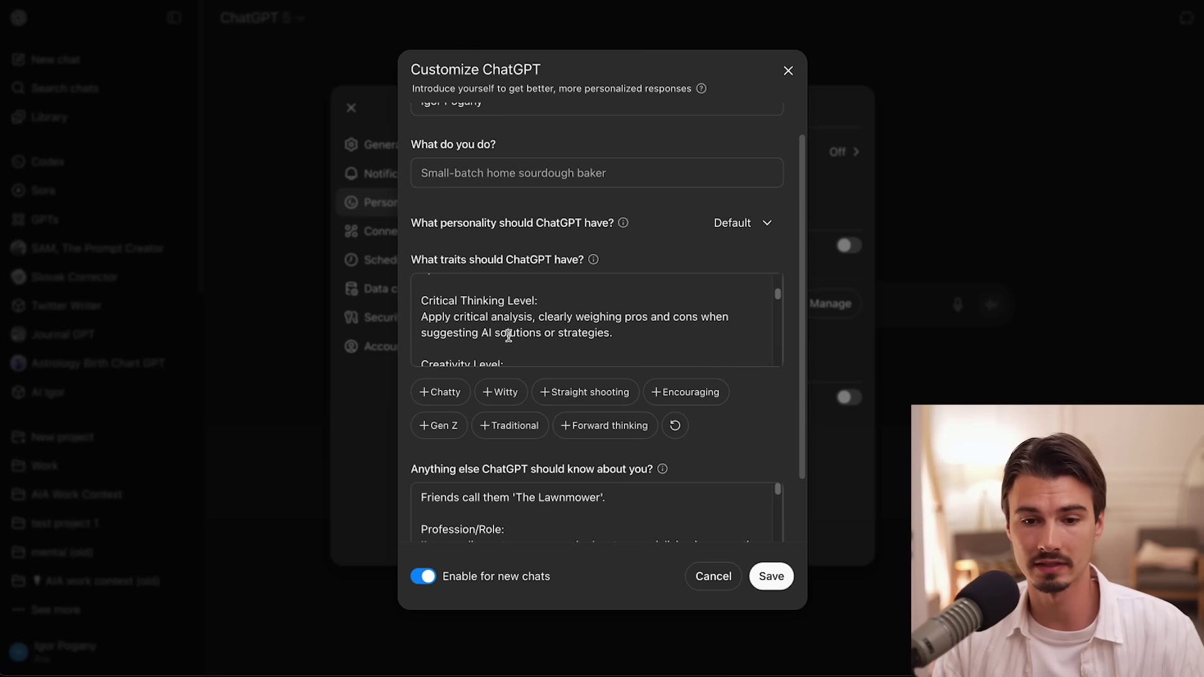
pyautogui.scroll(-1, 630, 319)
pyautogui.moveTo(542, 344); pyautogui.dragTo(565, 344)
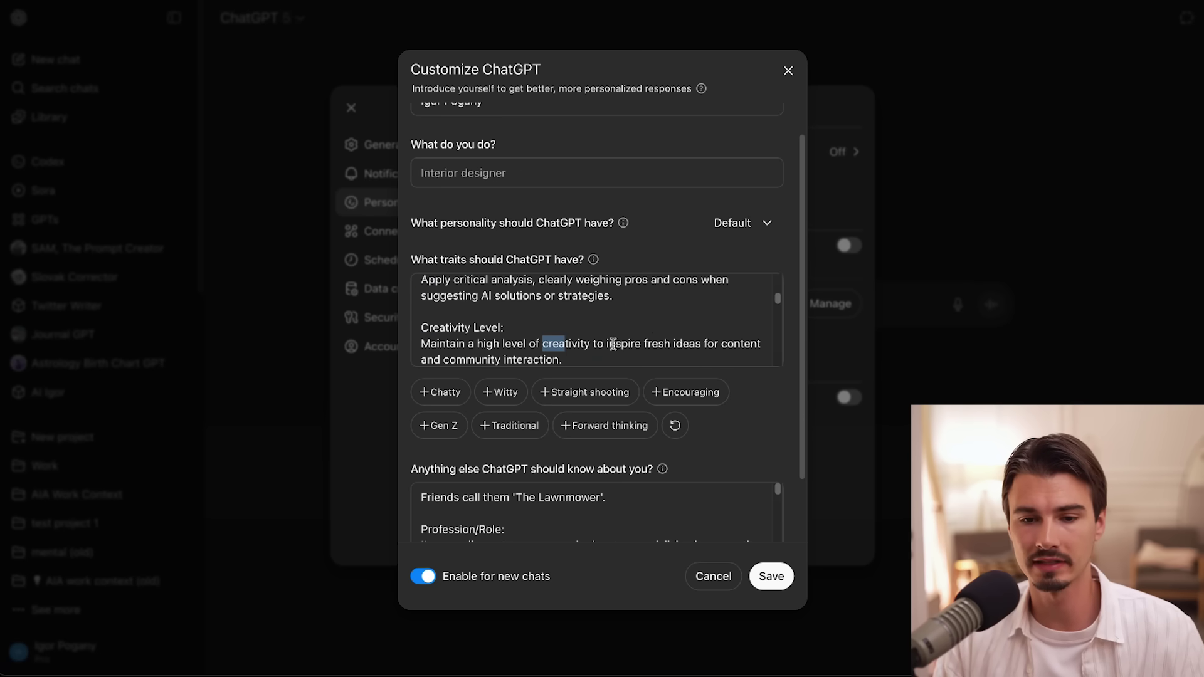
pyautogui.moveTo(784, 299)
pyautogui.mouseDown()
pyautogui.moveTo(779, 280)
pyautogui.moveTo(780, 291)
pyautogui.mouseUp()
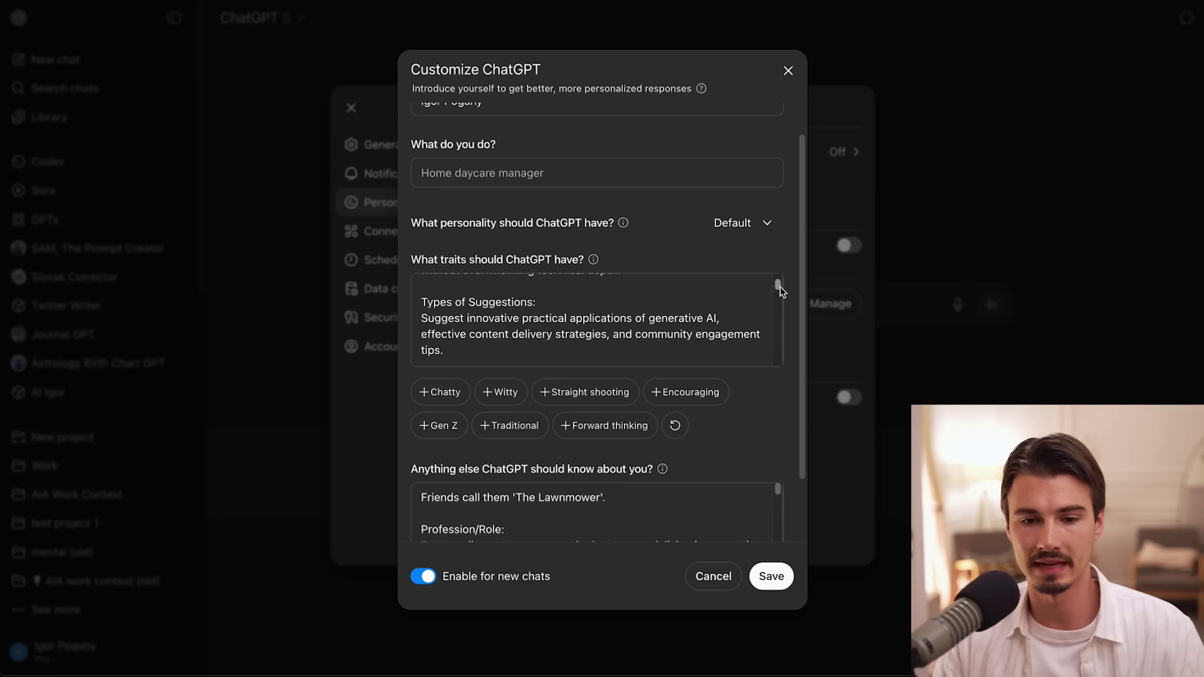
pyautogui.moveTo(532, 357); pyautogui.dragTo(422, 318)
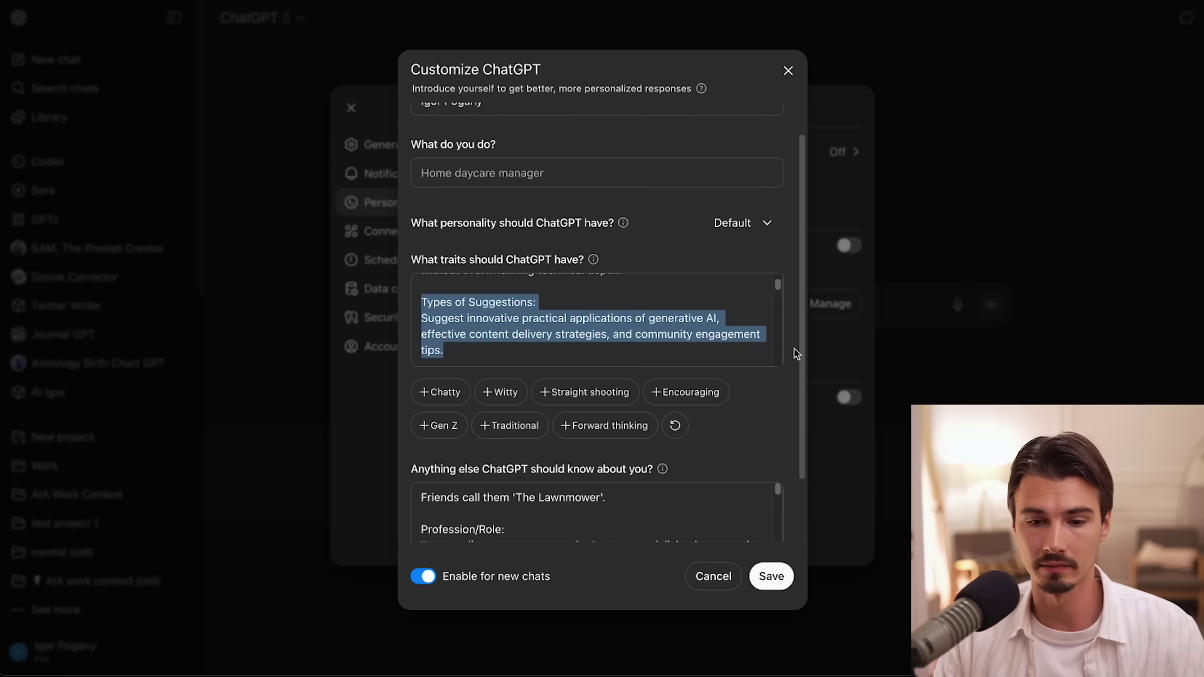
pyautogui.scroll(-2, 797, 354)
pyautogui.click(492, 450)
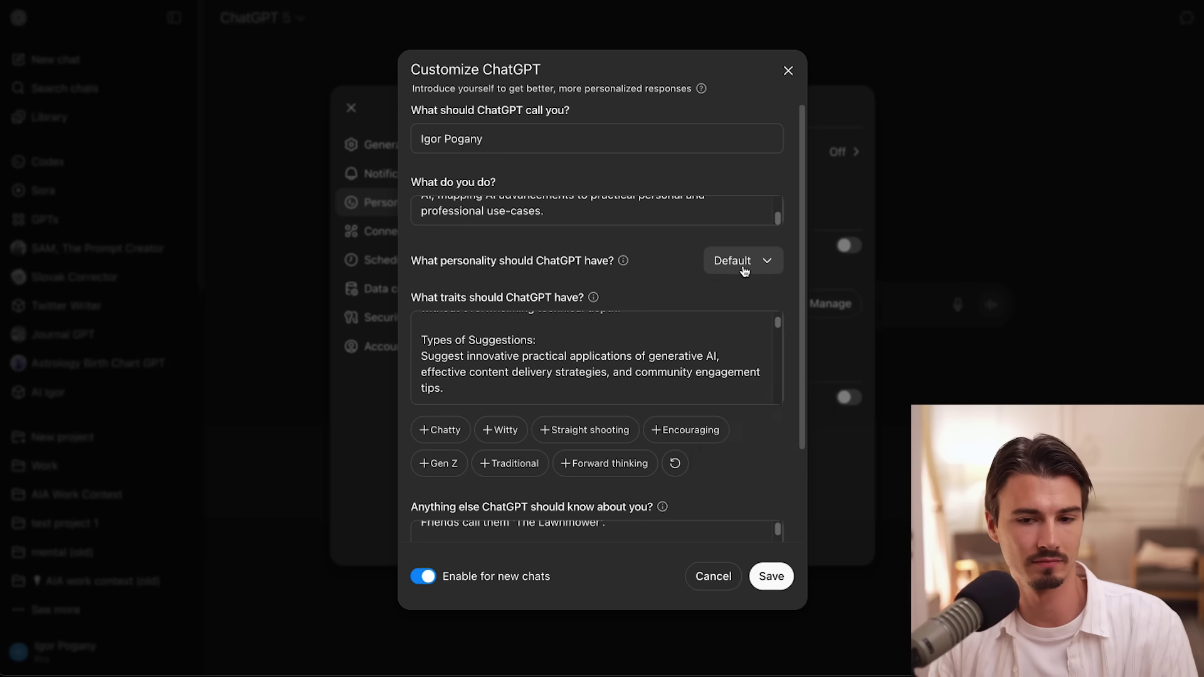
# Look through the available ChatGPT personalities and keep the Default one
pyautogui.click(744, 268)
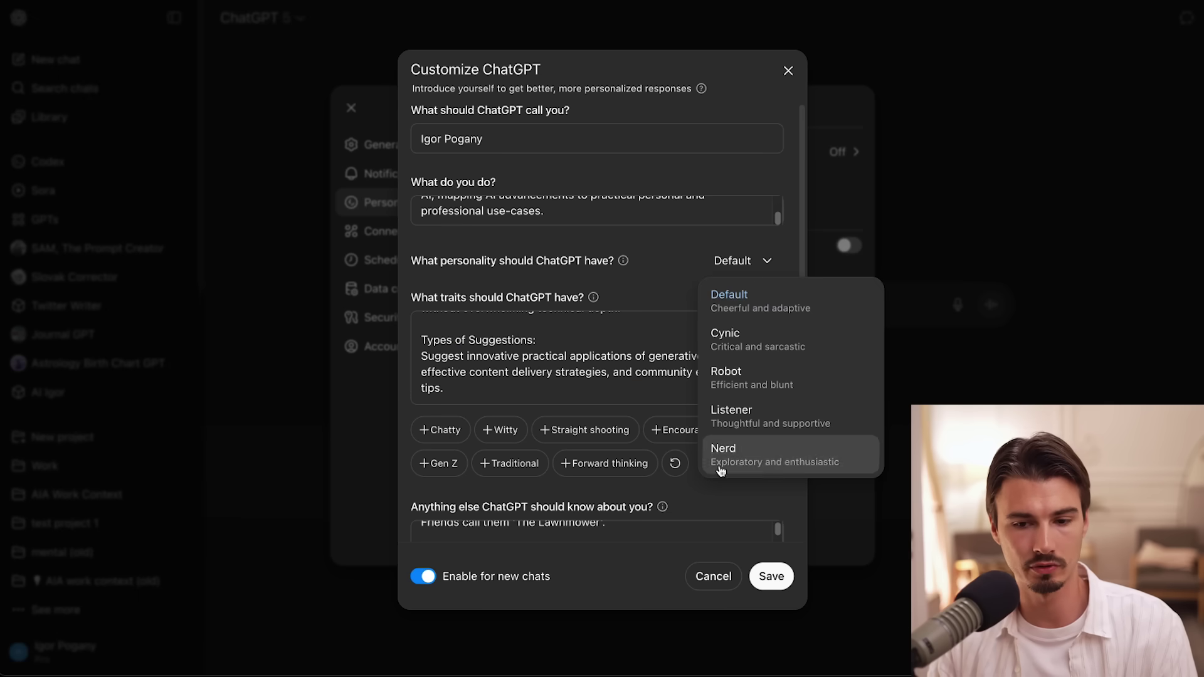
pyautogui.click(739, 312)
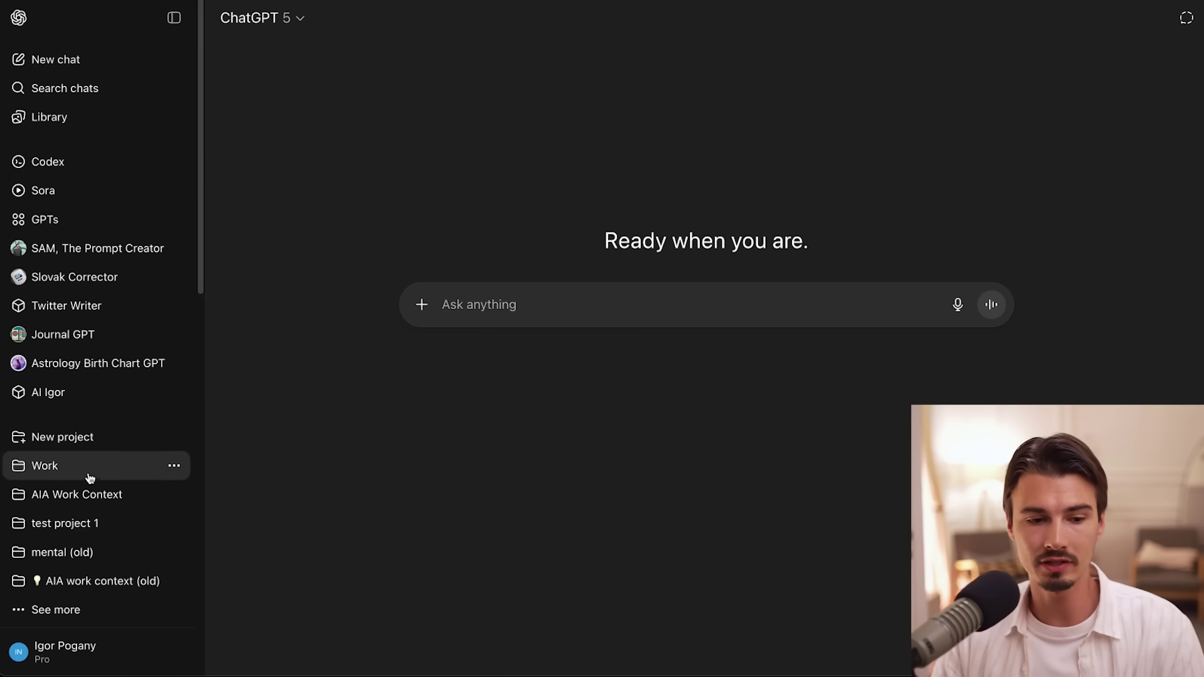
# Open the Work project's instructions to view them alongside the custom instructions, and go back to a new chat
pyautogui.click(77, 475)
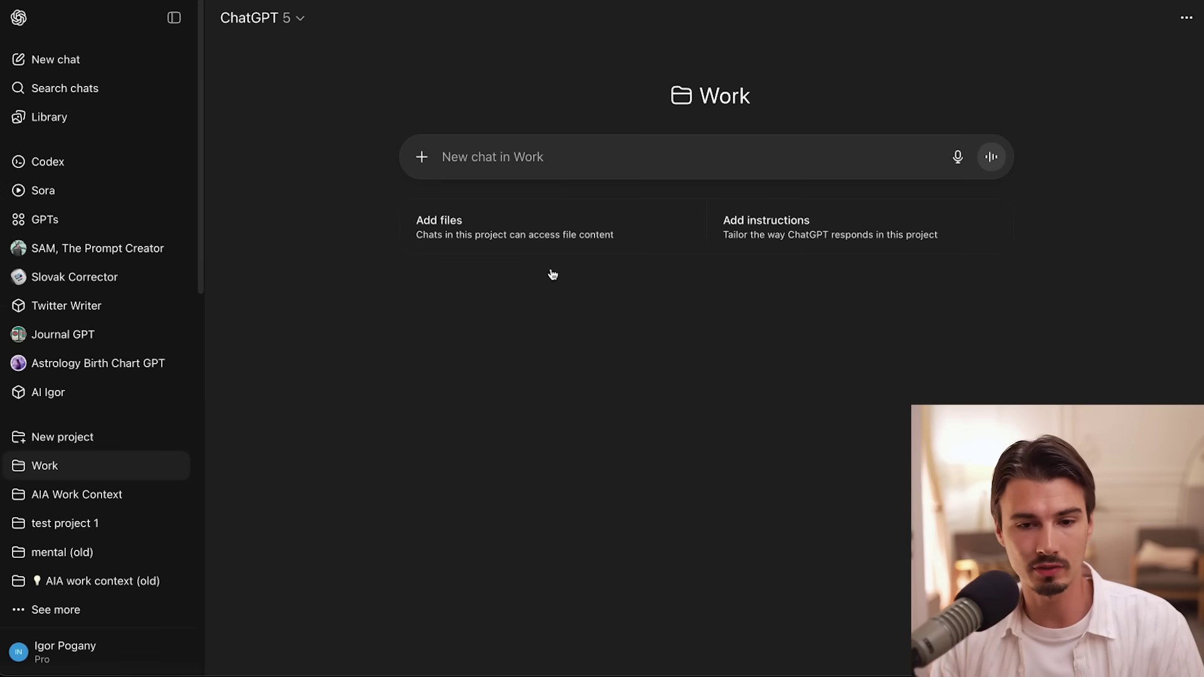
pyautogui.click(822, 248)
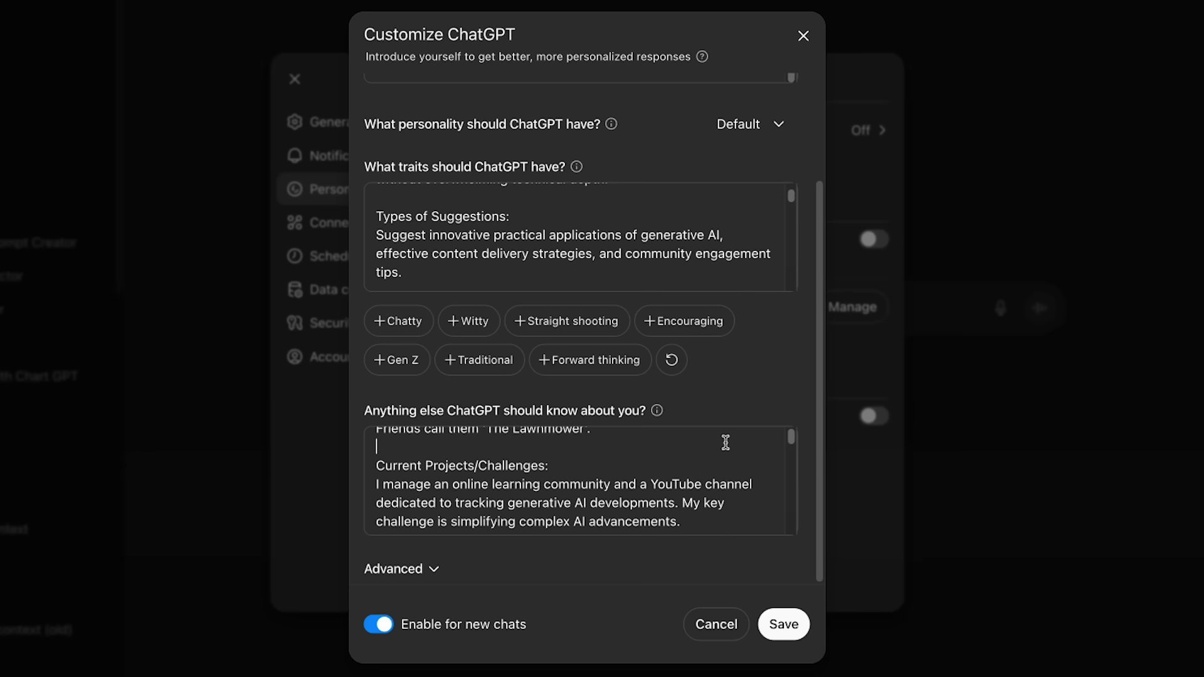
pyautogui.scroll(-1, 759, 478)
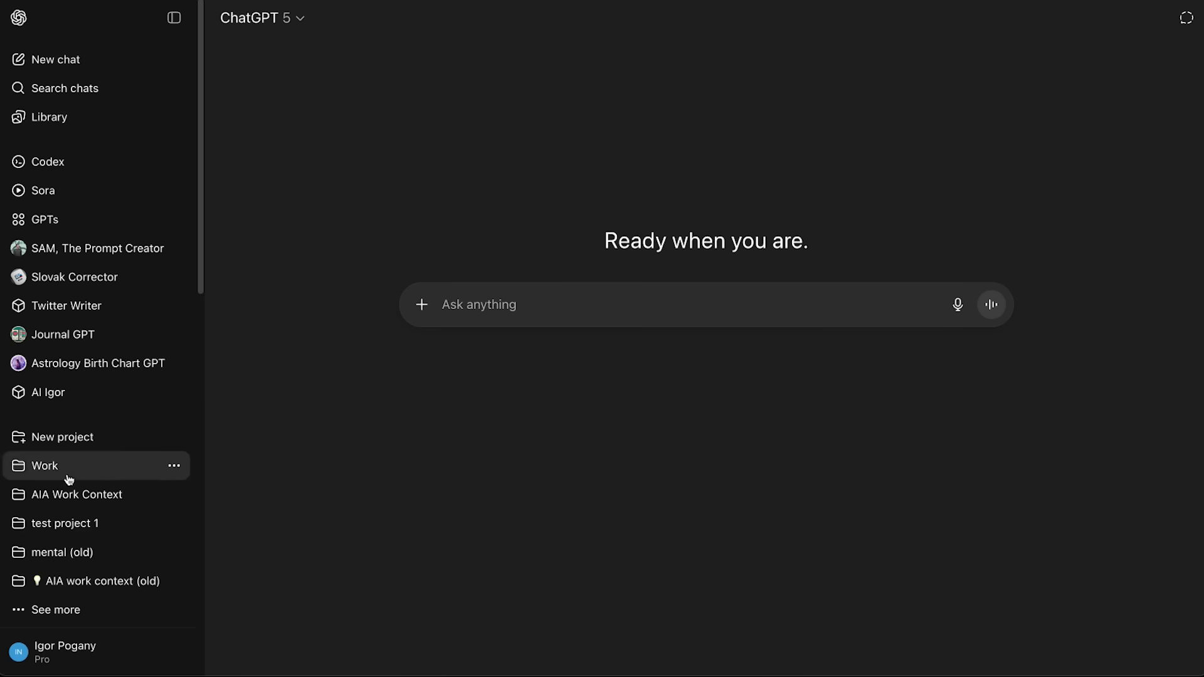
pyautogui.click(66, 472)
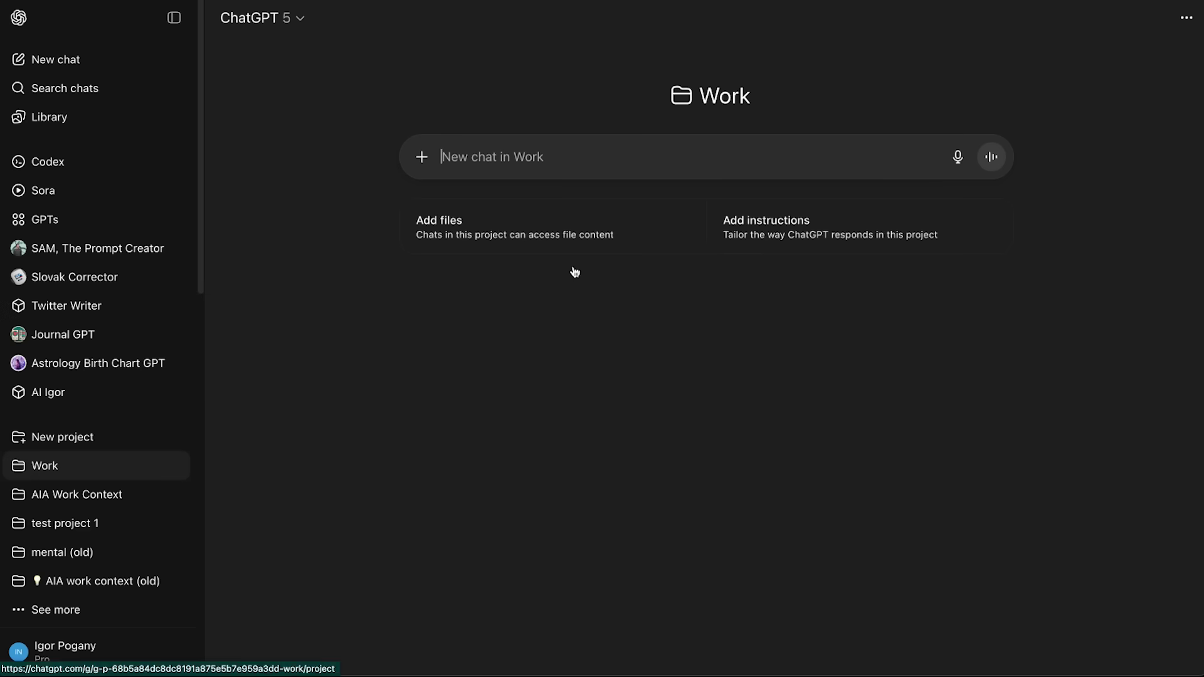
pyautogui.click(822, 250)
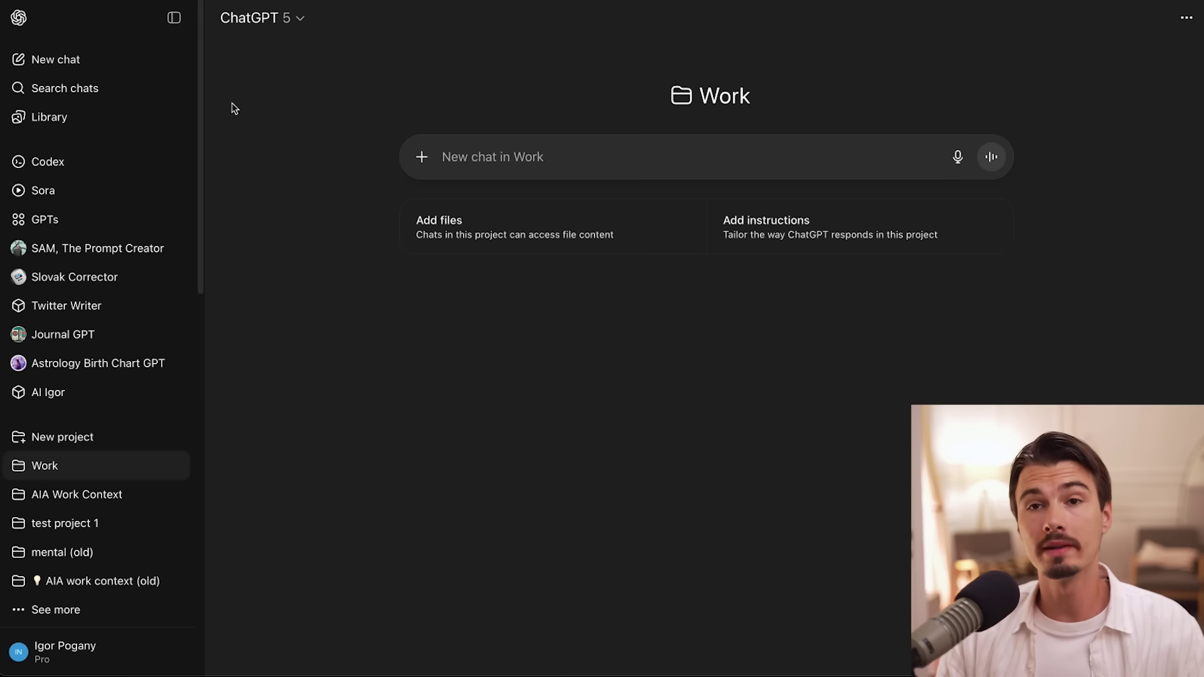
pyautogui.click(111, 74)
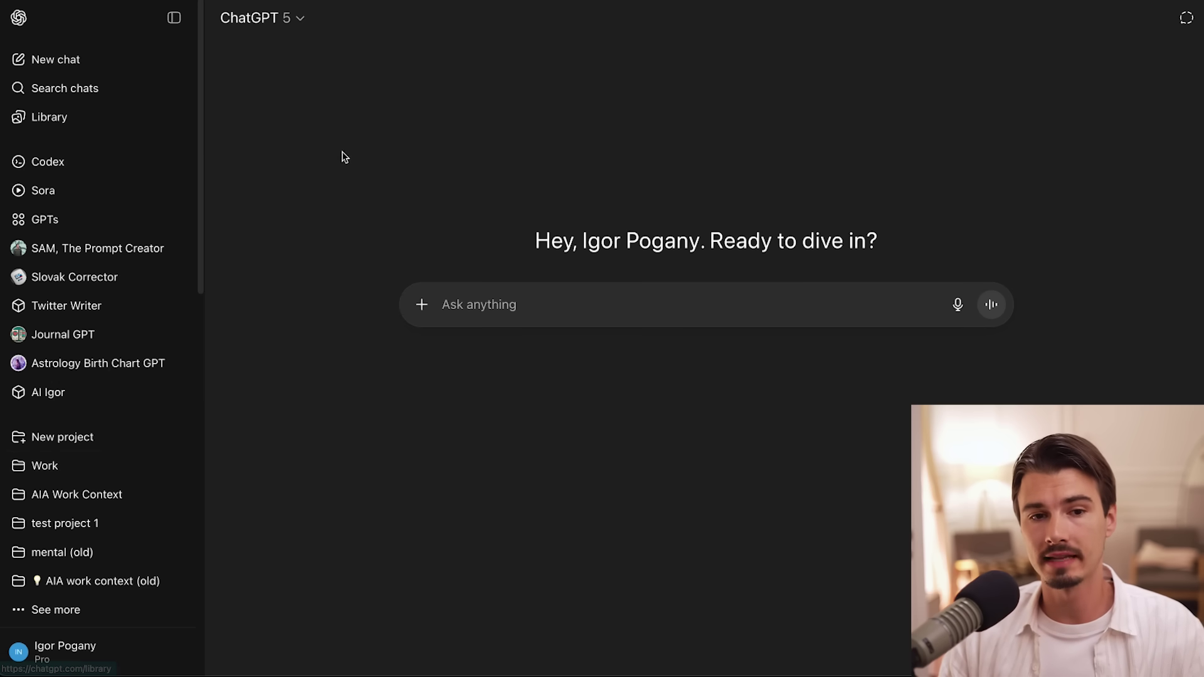
pyautogui.click(129, 650)
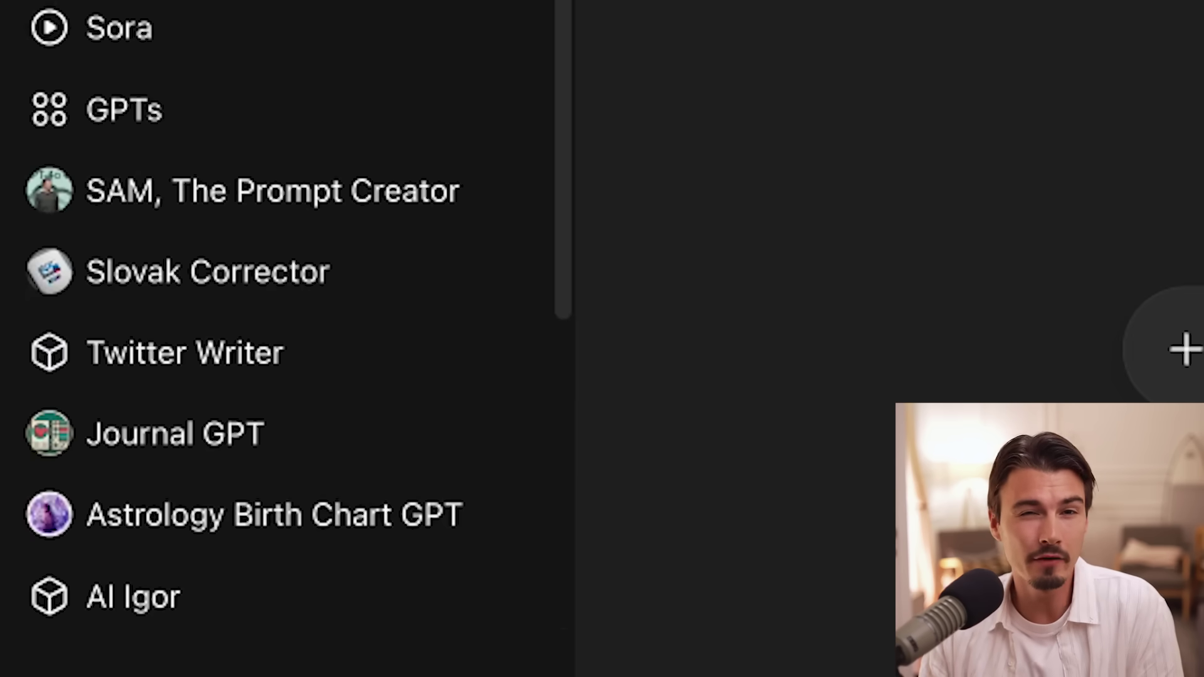
# Browse the GPTs page and start creating a new custom GPT
pyautogui.scroll(-10, 276, 339)
pyautogui.scroll(10, 276, 338)
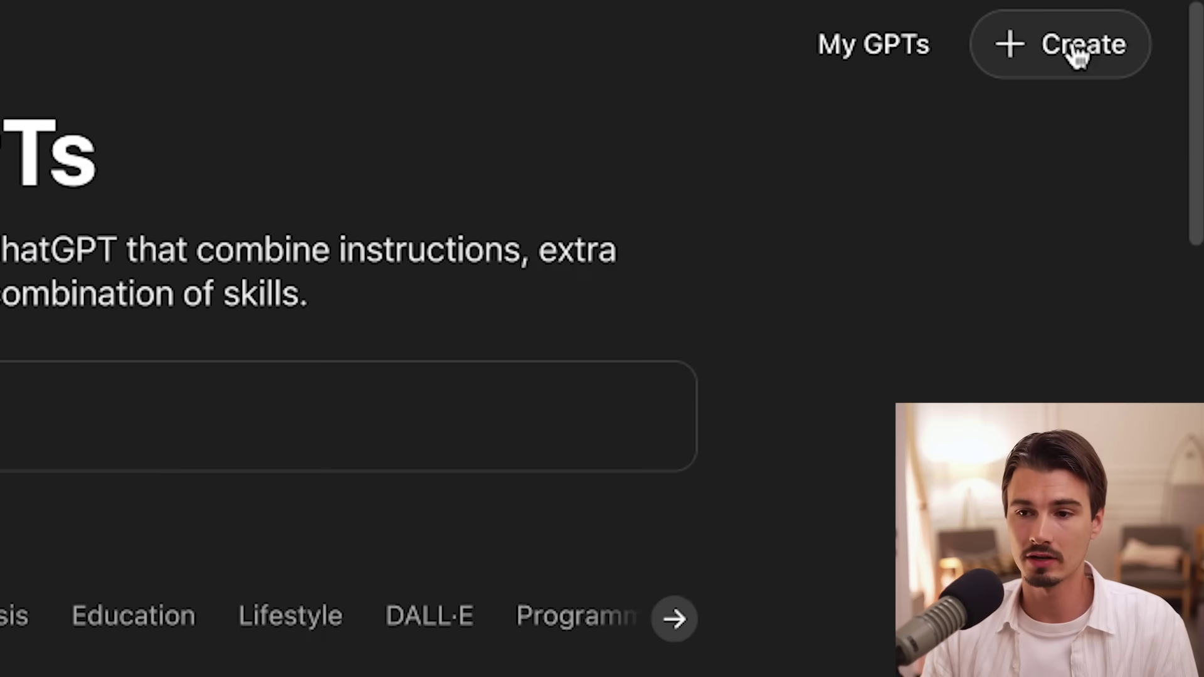
pyautogui.click(1078, 55)
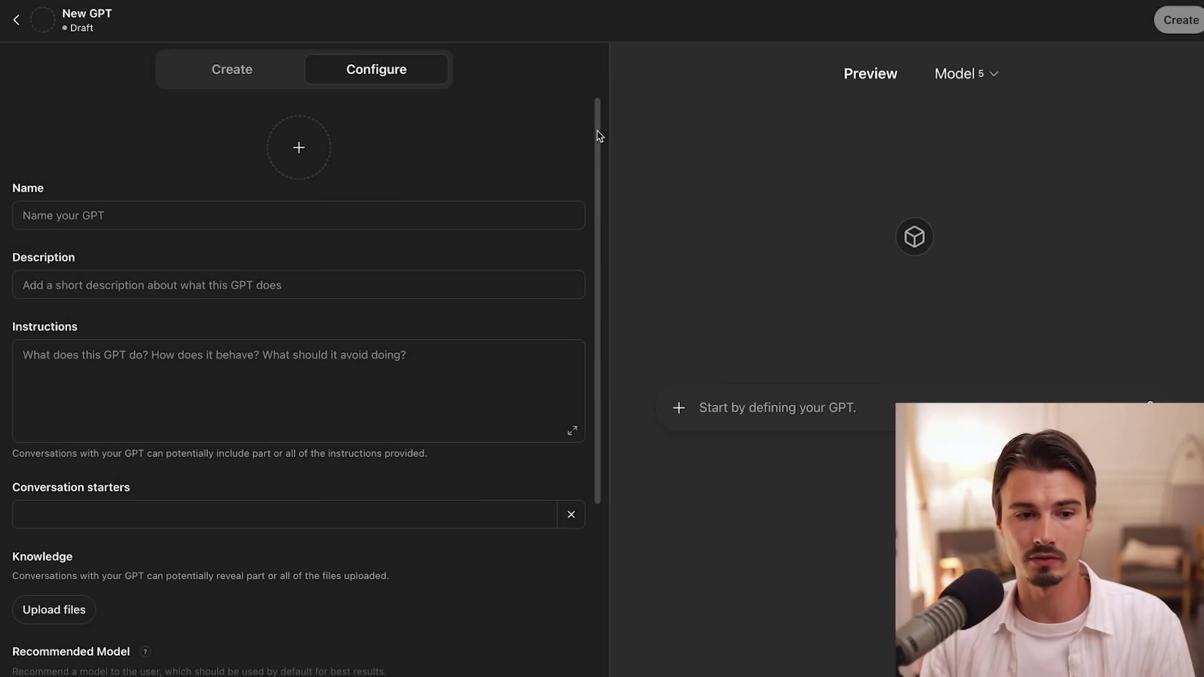
# Examine the new GPT's Instructions field and compare it with the custom instructions in the personalization settings
pyautogui.moveTo(599, 134); pyautogui.dragTo(601, 160)
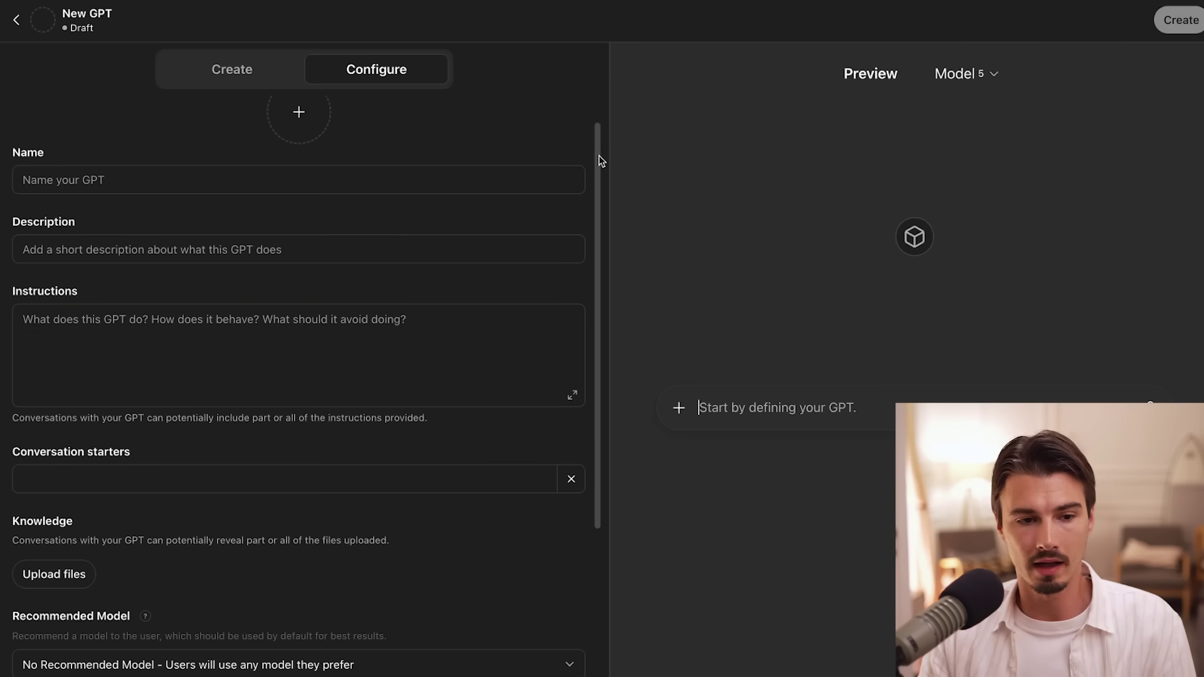
pyautogui.click(84, 317)
pyautogui.click(38, 297)
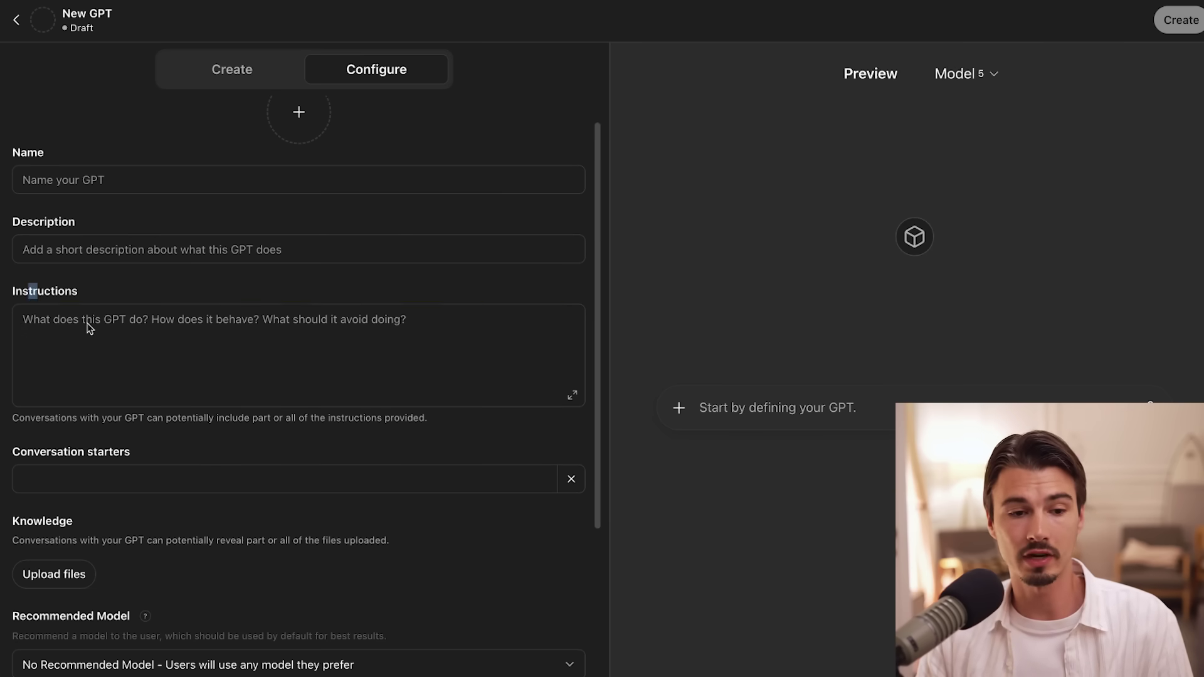
pyautogui.click(88, 324)
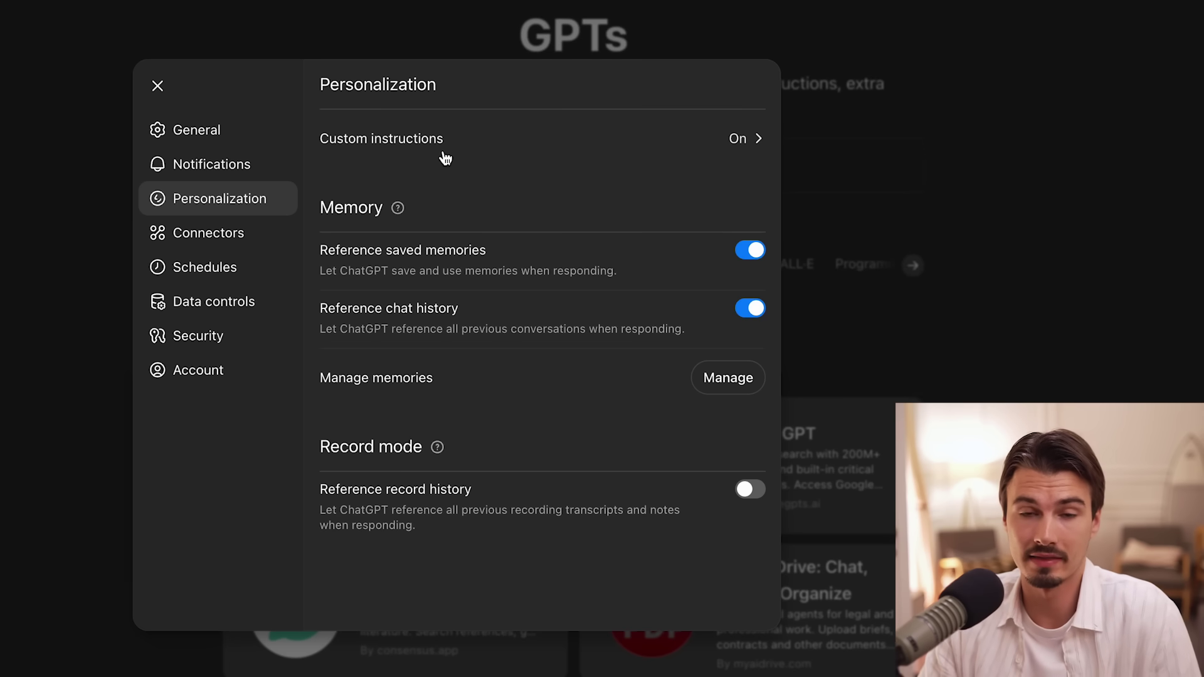
pyautogui.click(445, 157)
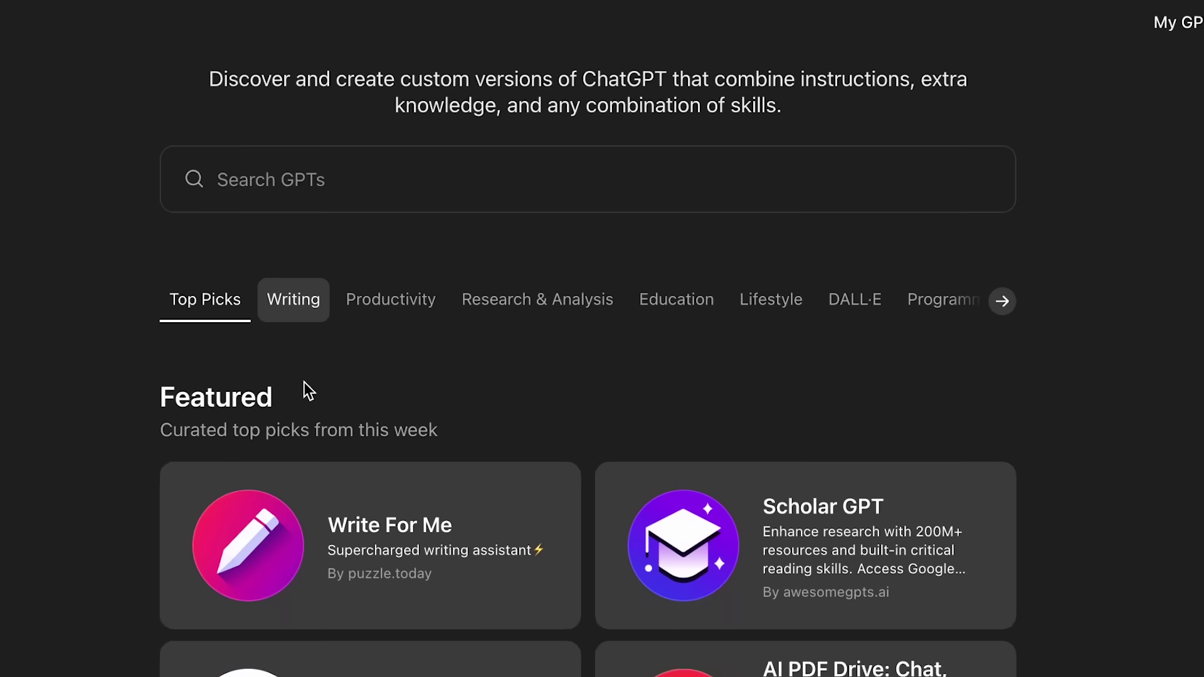
pyautogui.scroll(-10, 304, 382)
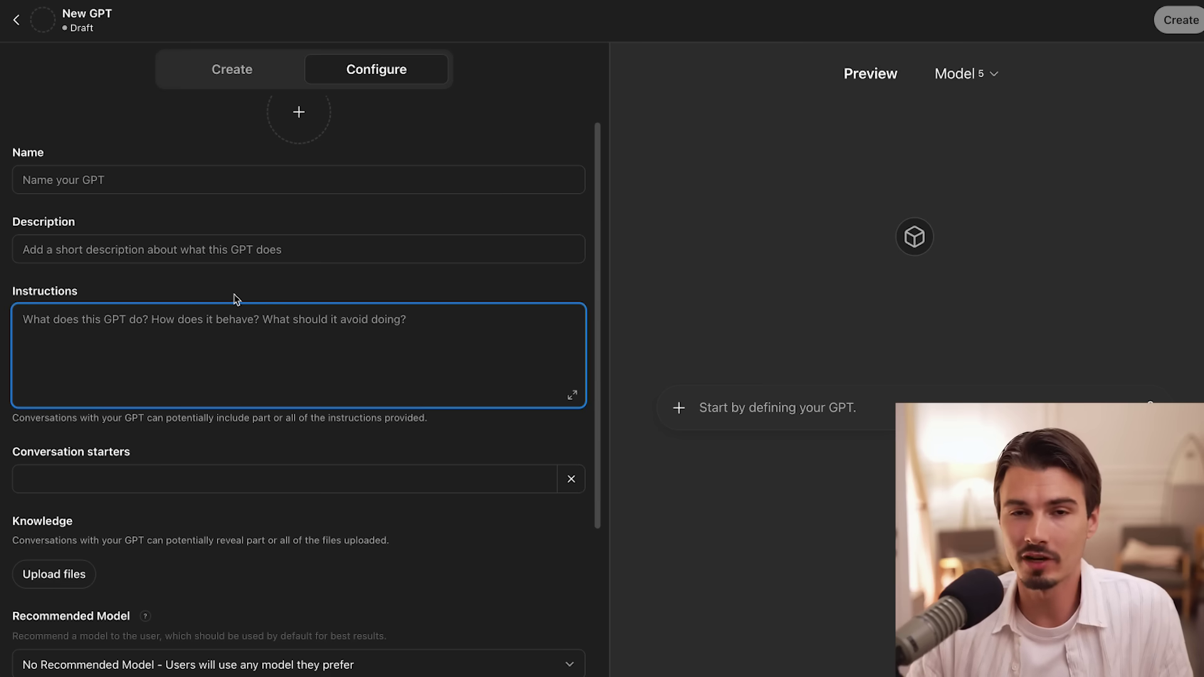
# Go through the new GPT's Name, Description and Instructions fields
pyautogui.click(171, 187)
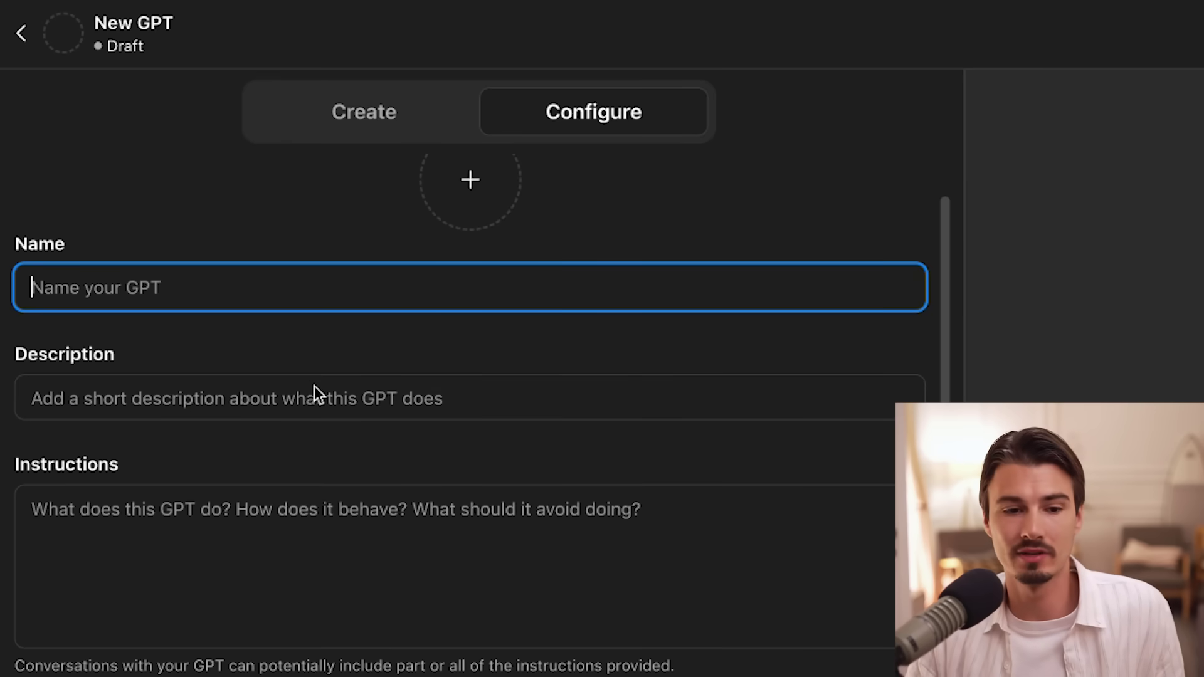
pyautogui.click(305, 391)
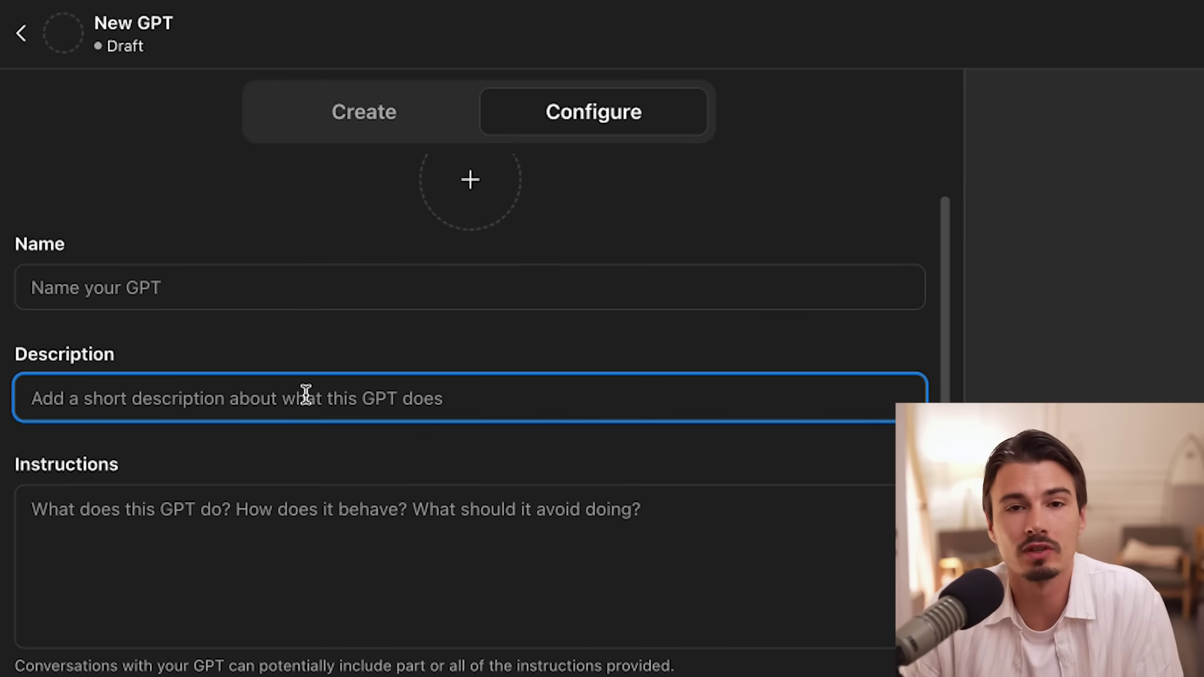
pyautogui.click(433, 502)
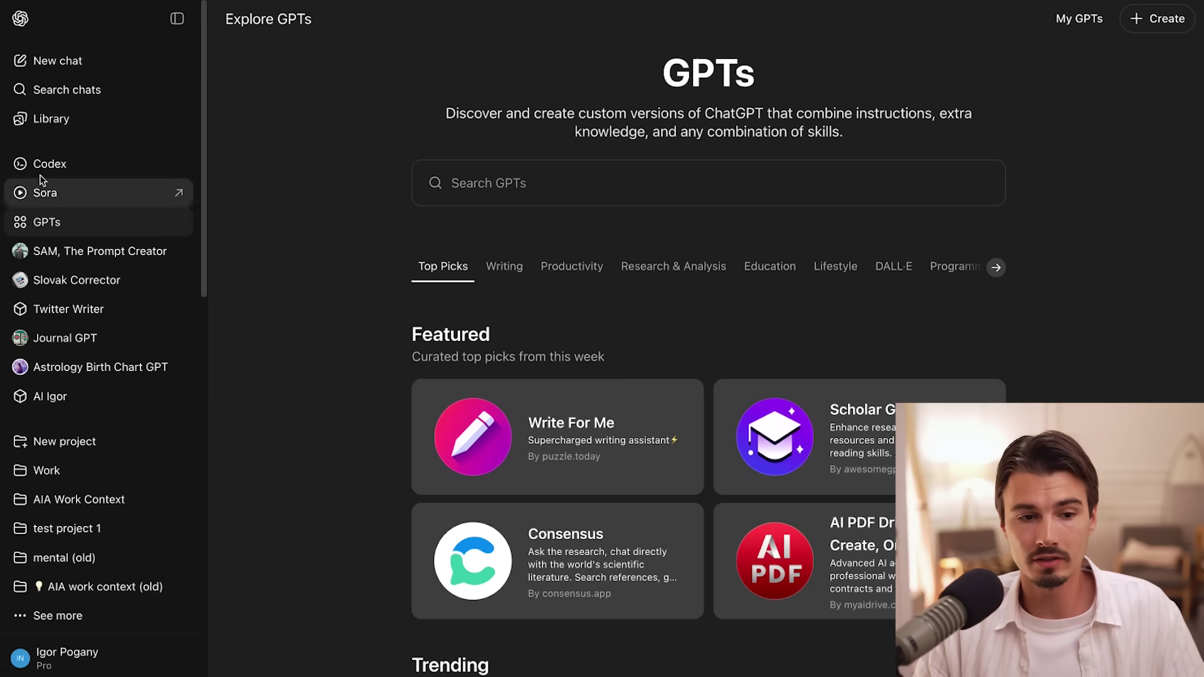
# Open the SAM, The Prompt Creator GPT, hide the sidebar and start a chat with its "Improve my prompt" starter
pyautogui.click(106, 252)
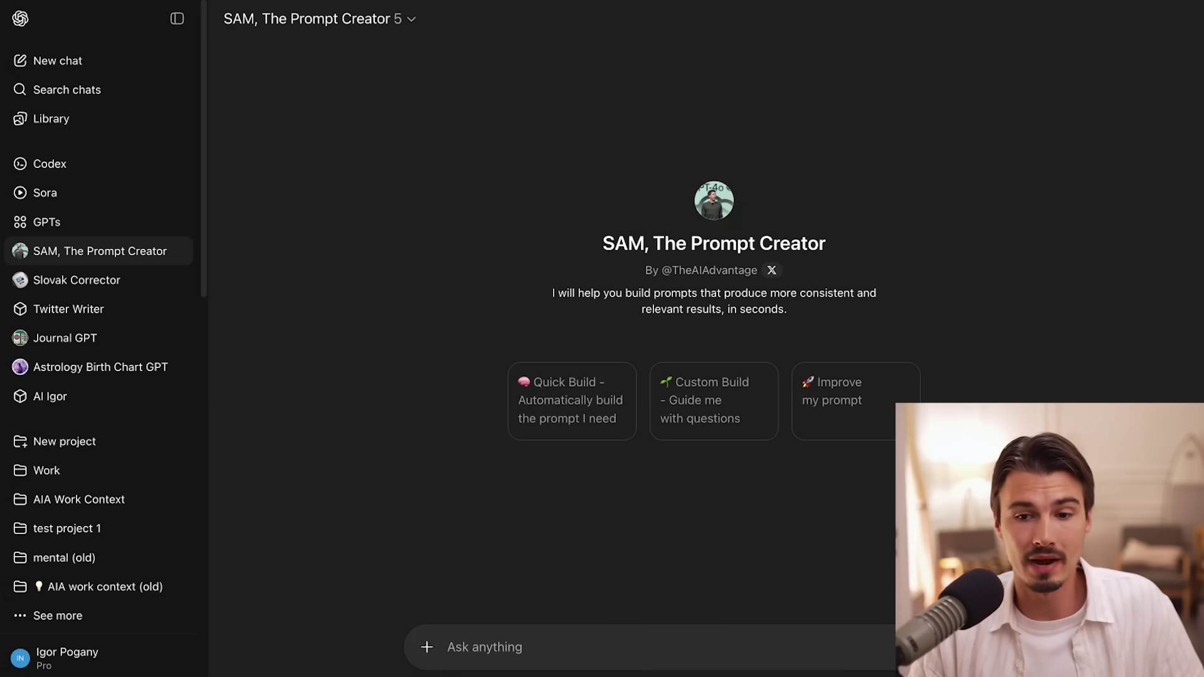
pyautogui.hotkey('ctrl', 'shift', 's')
pyautogui.moveTo(148, 301); pyautogui.dragTo(715, 228)
pyautogui.click(606, 268)
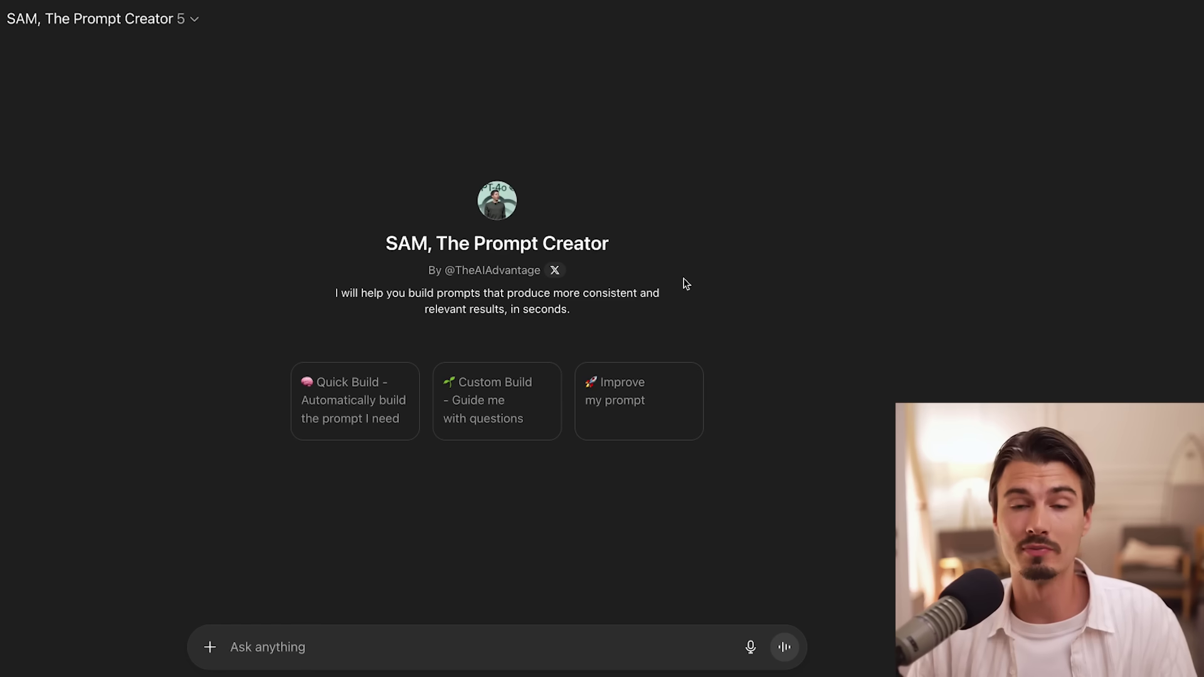
pyautogui.click(695, 402)
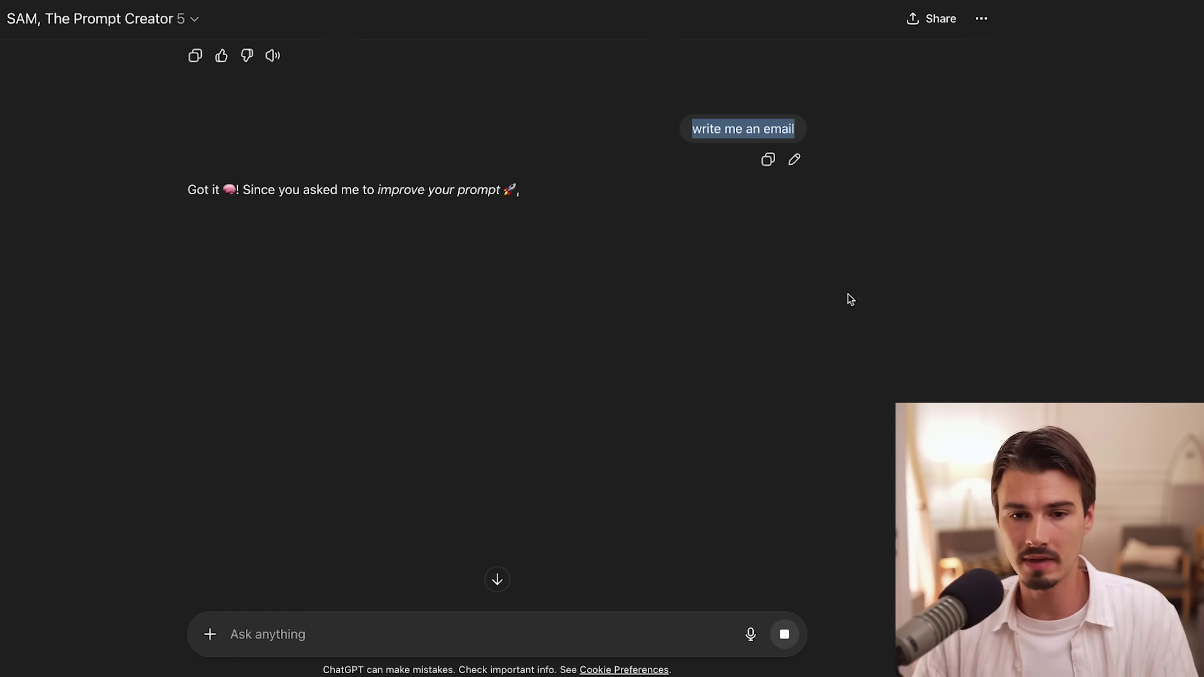
# Reply "you decide" to the GPT's clarifying question about the email and look over the prompt it generates
pyautogui.click(385, 630)
pyautogui.write('you decided')
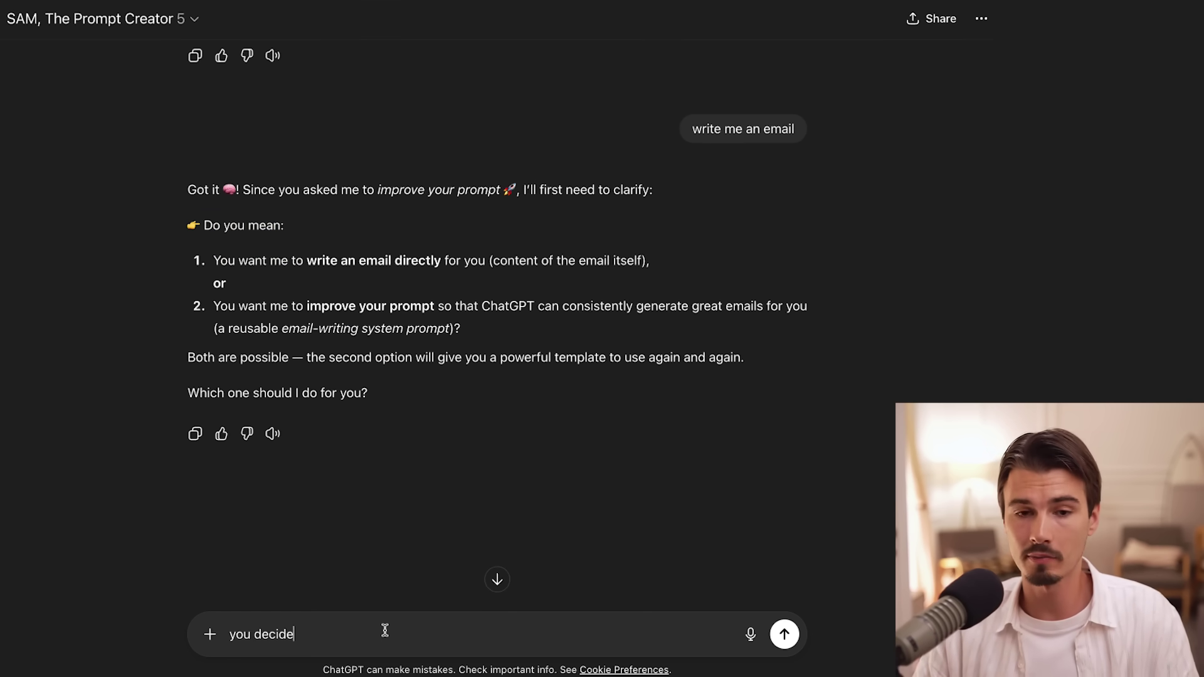
pyautogui.press('Return')
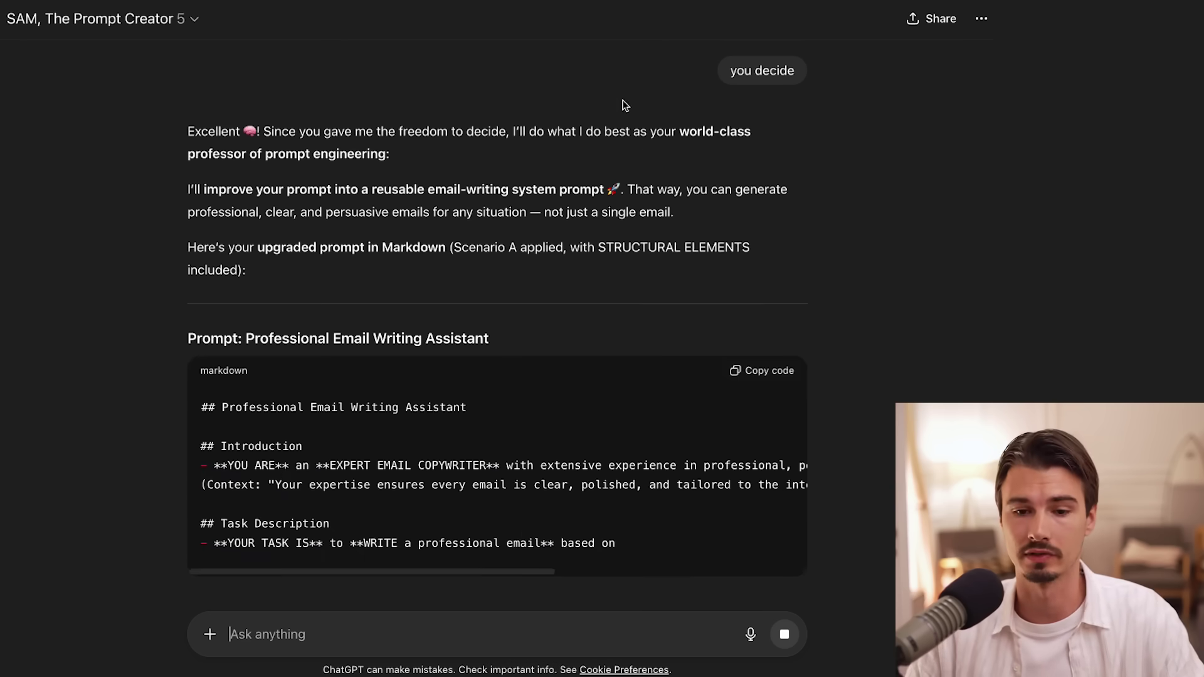
pyautogui.scroll(-3, 418, 314)
pyautogui.scroll(3, 330, 331)
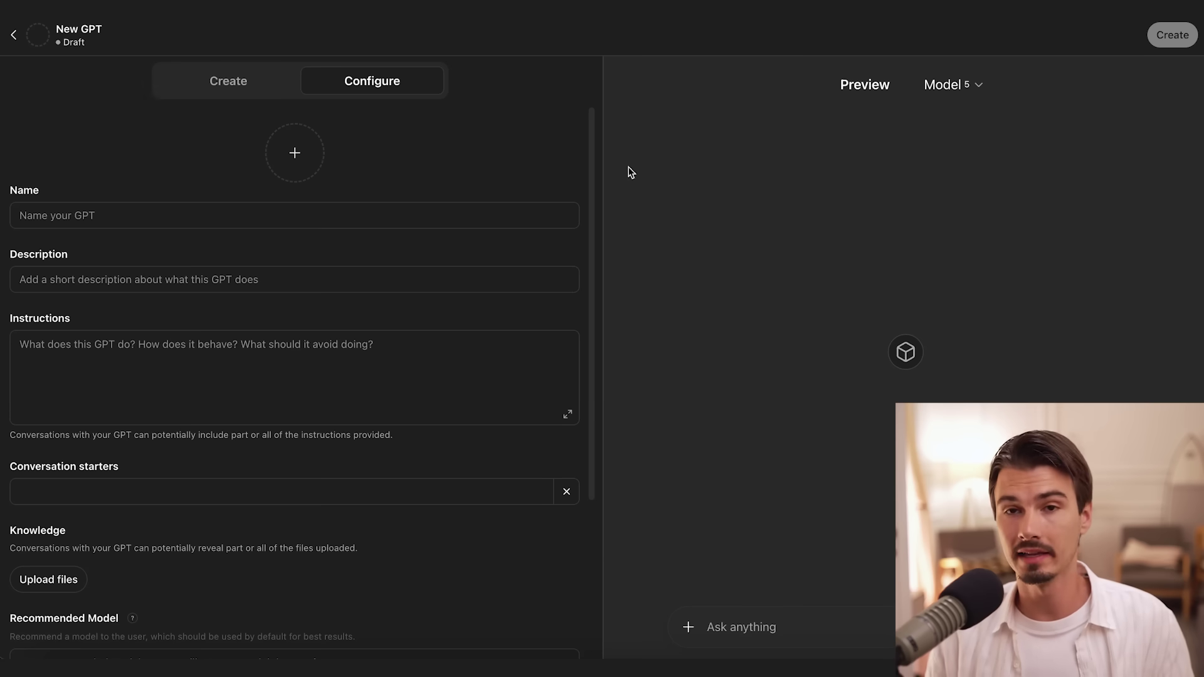
# Look through the rest of the blank configuration form for a new GPT
pyautogui.scroll(-4, 364, 368)
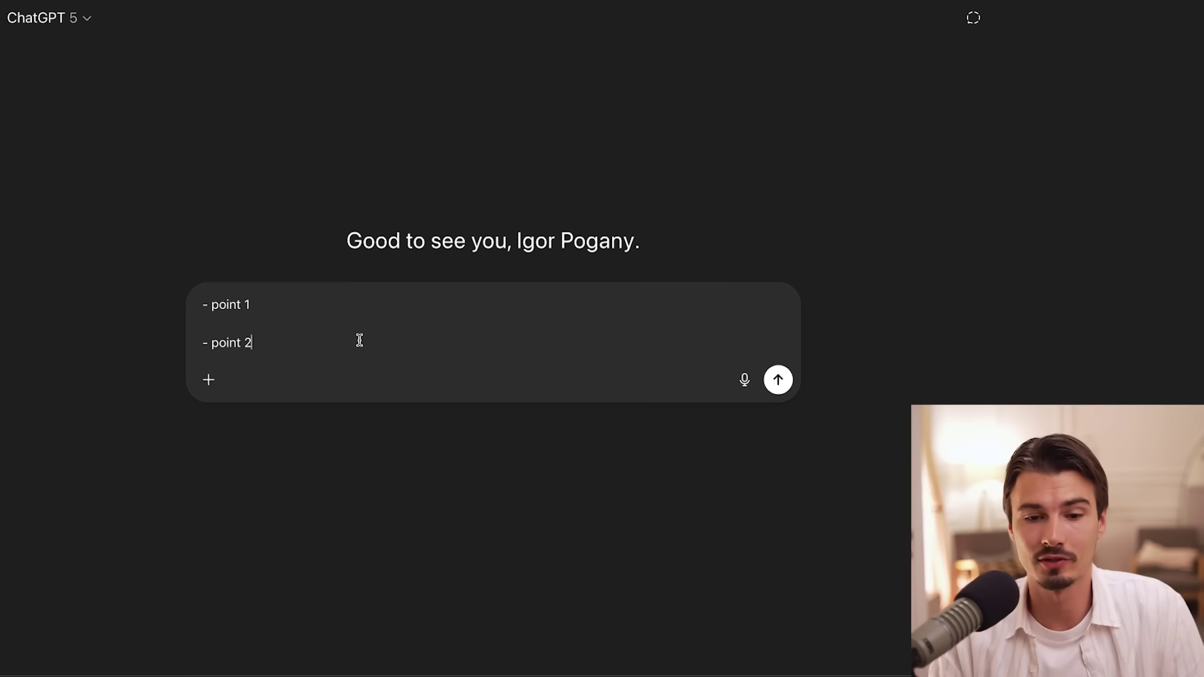
# Add a blank line below "- point 2" in the unsent bulleted message of the new chat
pyautogui.hotkey('shift', 'Return')
pyautogui.hotkey('shift', 'Return')
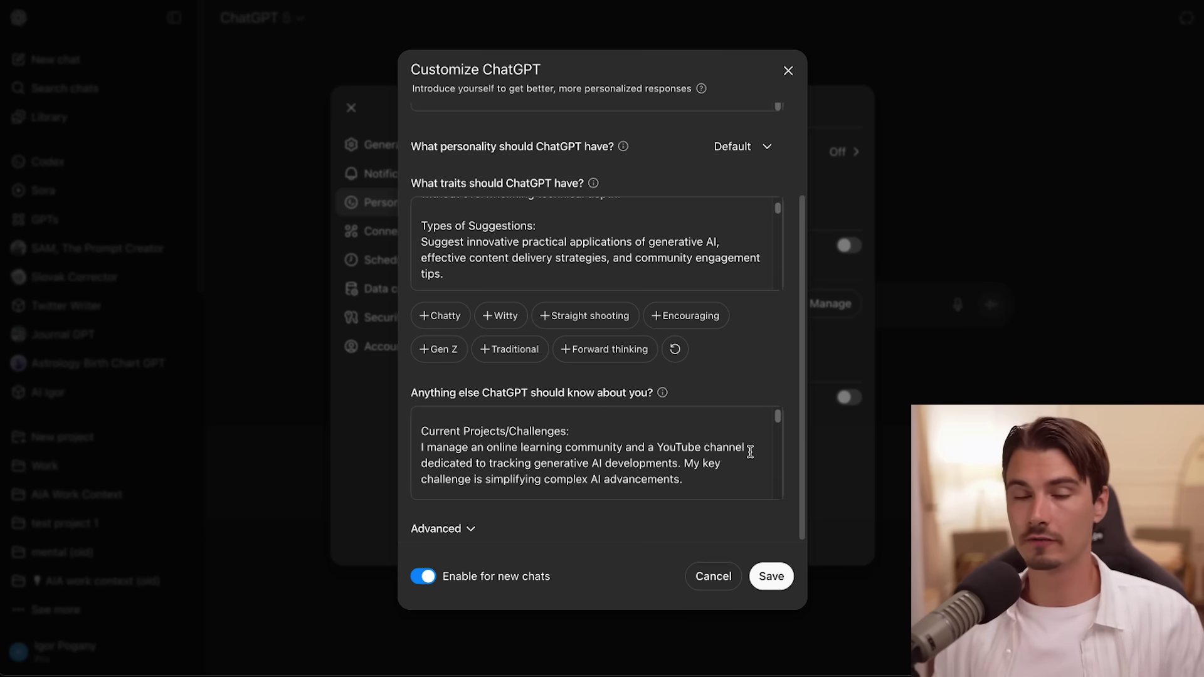
pyautogui.scroll(-1, 744, 453)
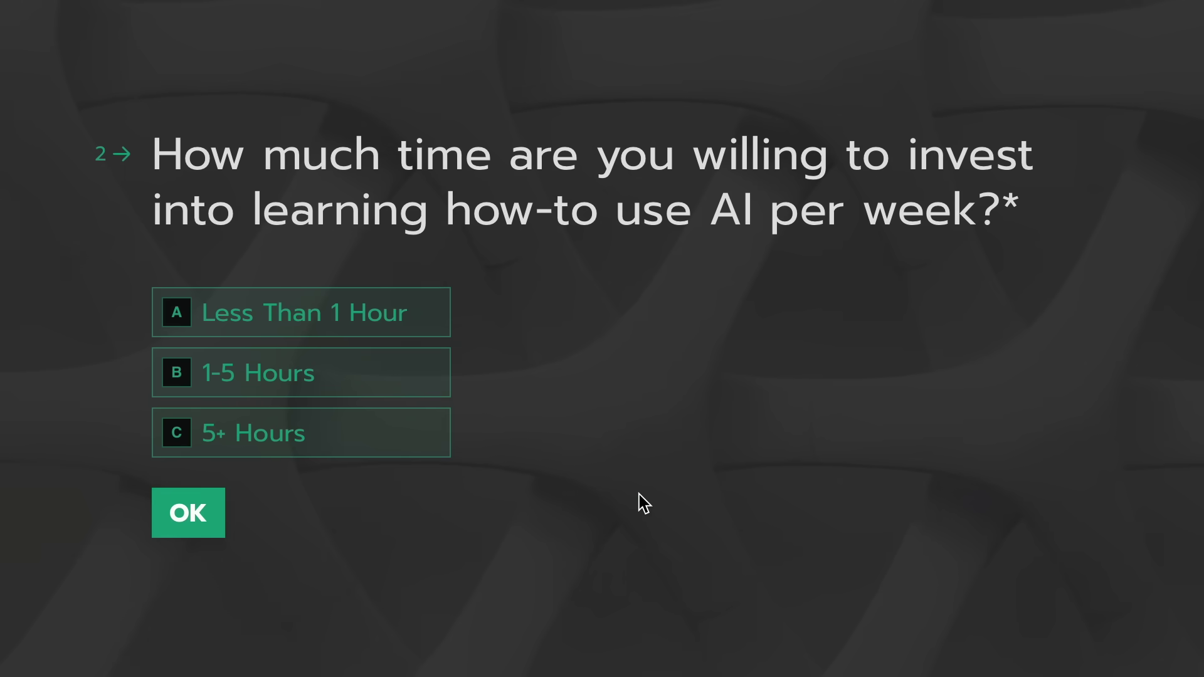
# Answer the survey question about weekly time for learning AI with 1-5 Hours
pyautogui.click(423, 393)
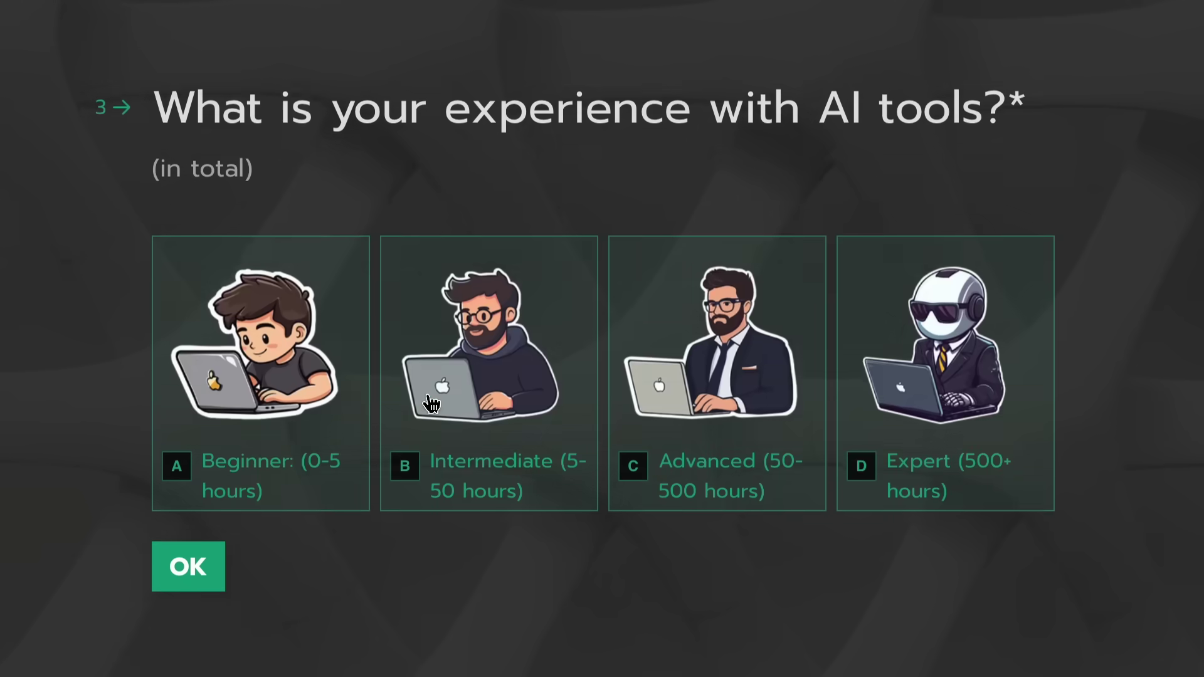